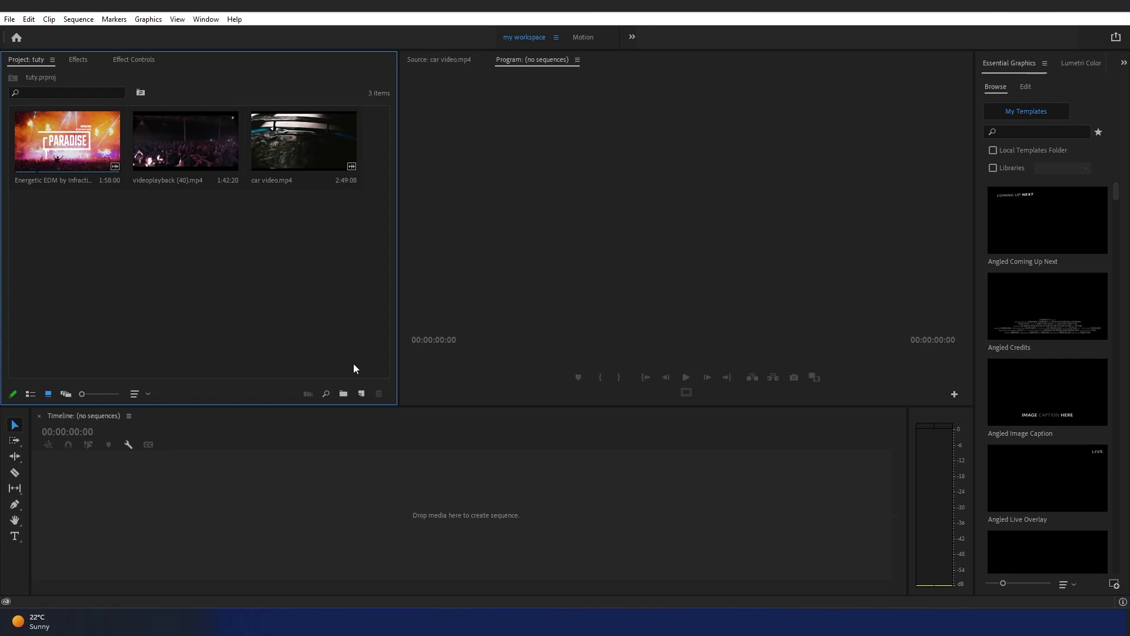
- Create a 1920 × 1080 sequence at 25 frames per second named "viodeo seq"
{"action": "left_click", "coordinate": [362, 395]}
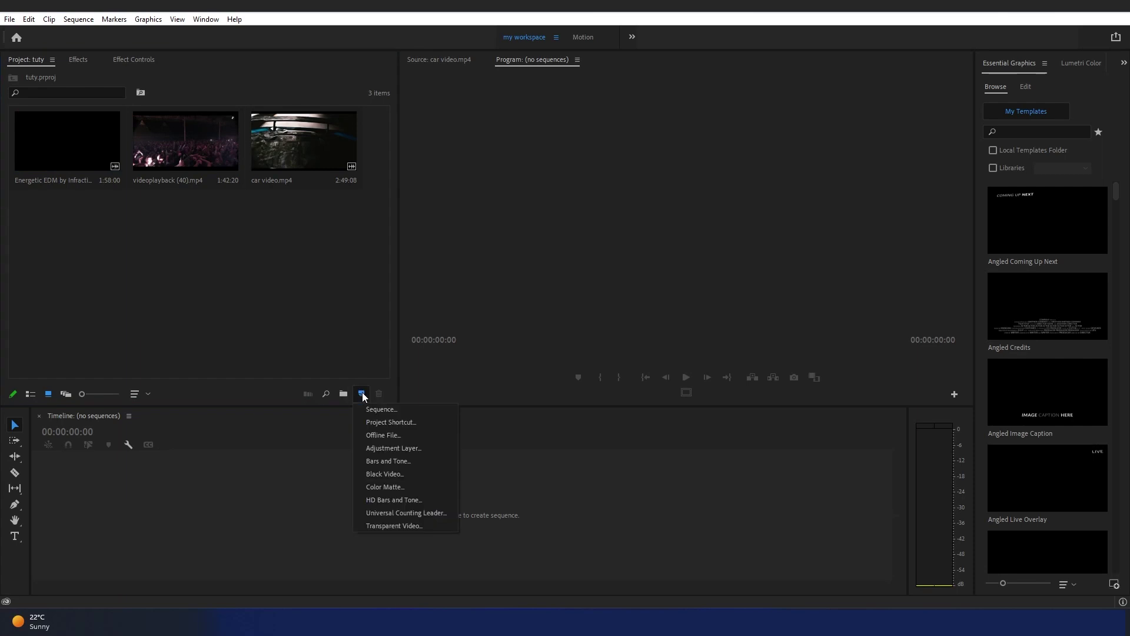
{"action": "left_click", "coordinate": [374, 407]}
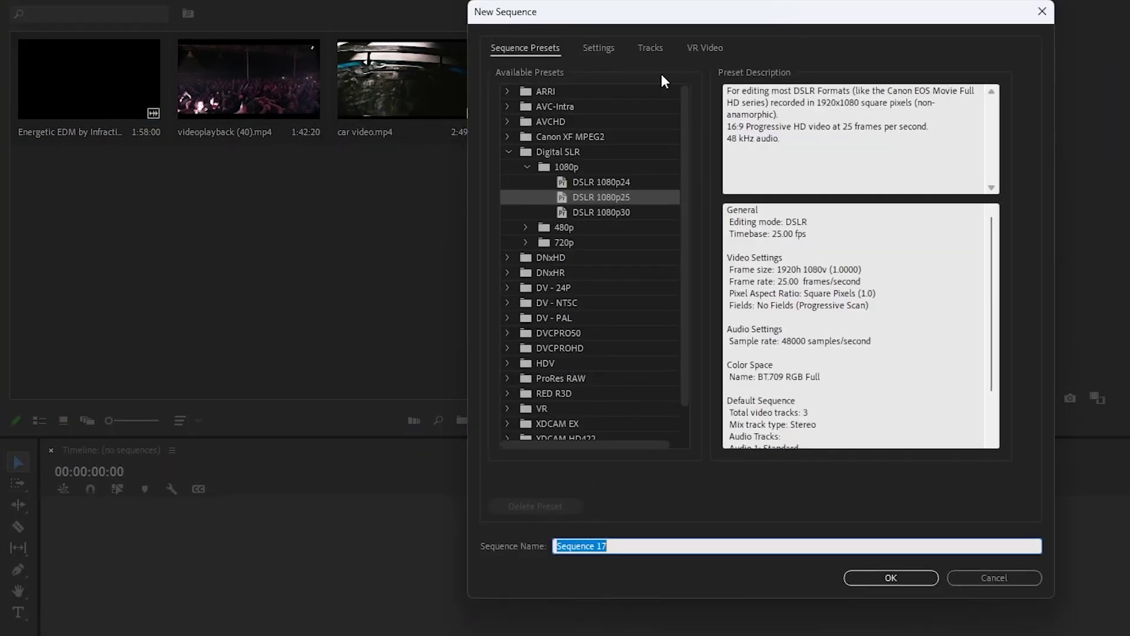
{"action": "left_click", "coordinate": [595, 49]}
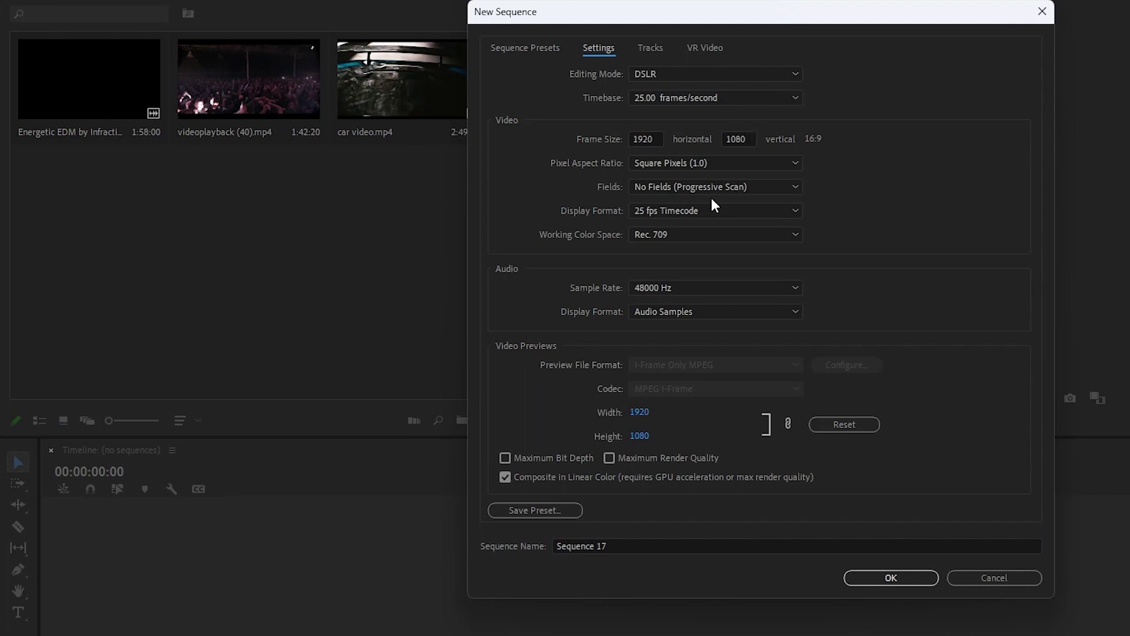
{"action": "left_click_drag", "start_coordinate": [628, 544], "coordinate": [549, 550]}
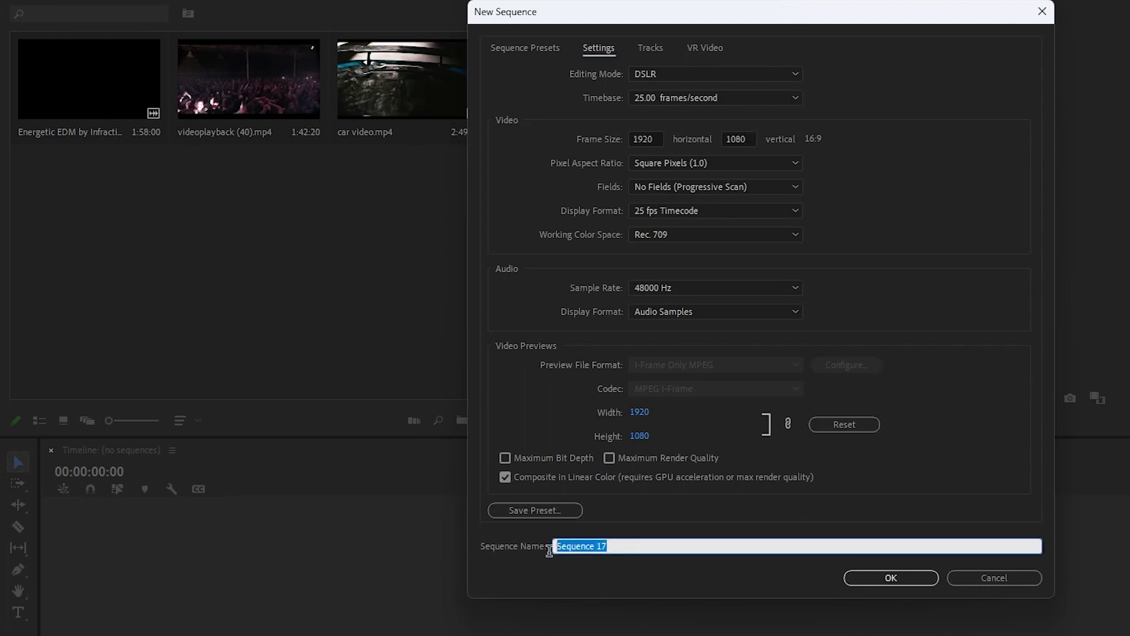
{"action": "type", "text": "viodeo"}
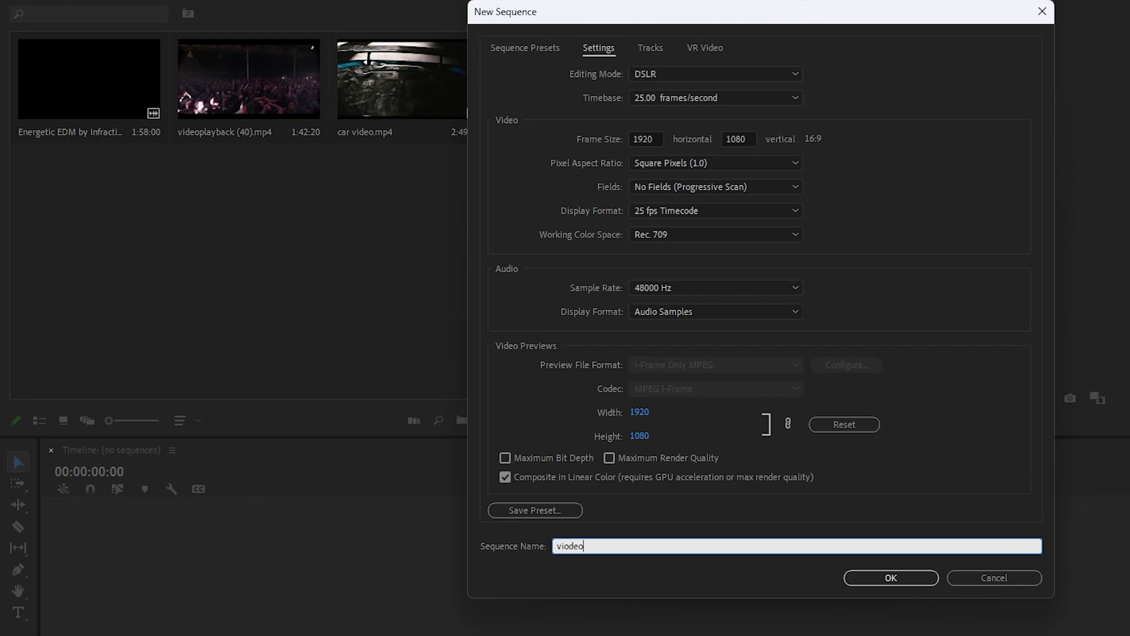
{"action": "type", "text": " seq"}
{"action": "left_click", "coordinate": [890, 579]}
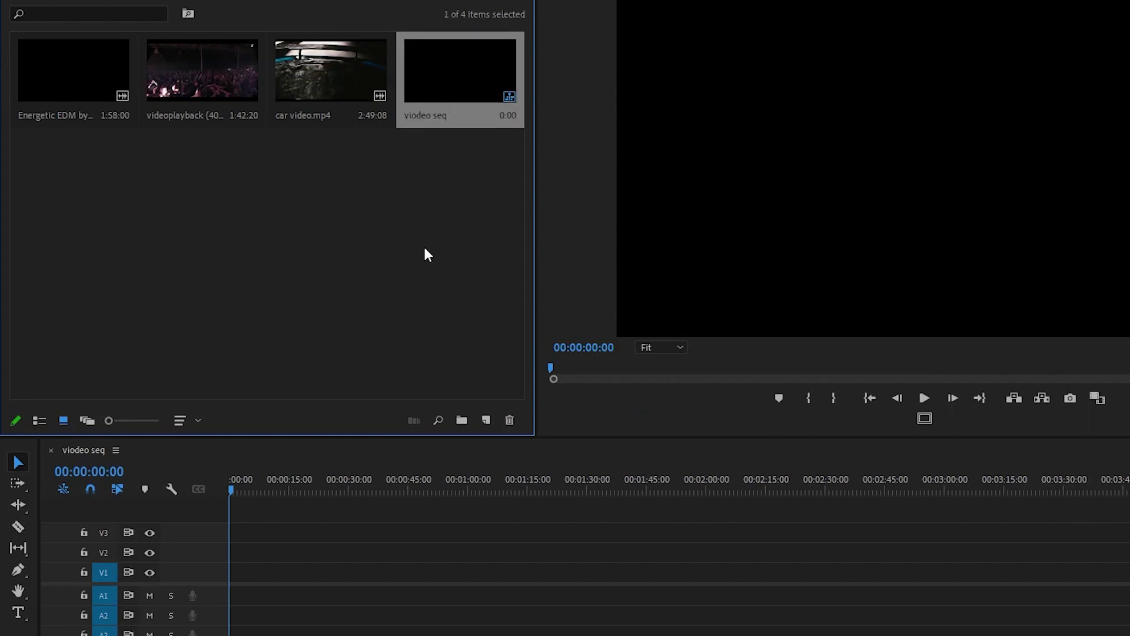
- Create a square 1920 × 1920 sequence named "mirror seq"
{"action": "left_click", "coordinate": [484, 418]}
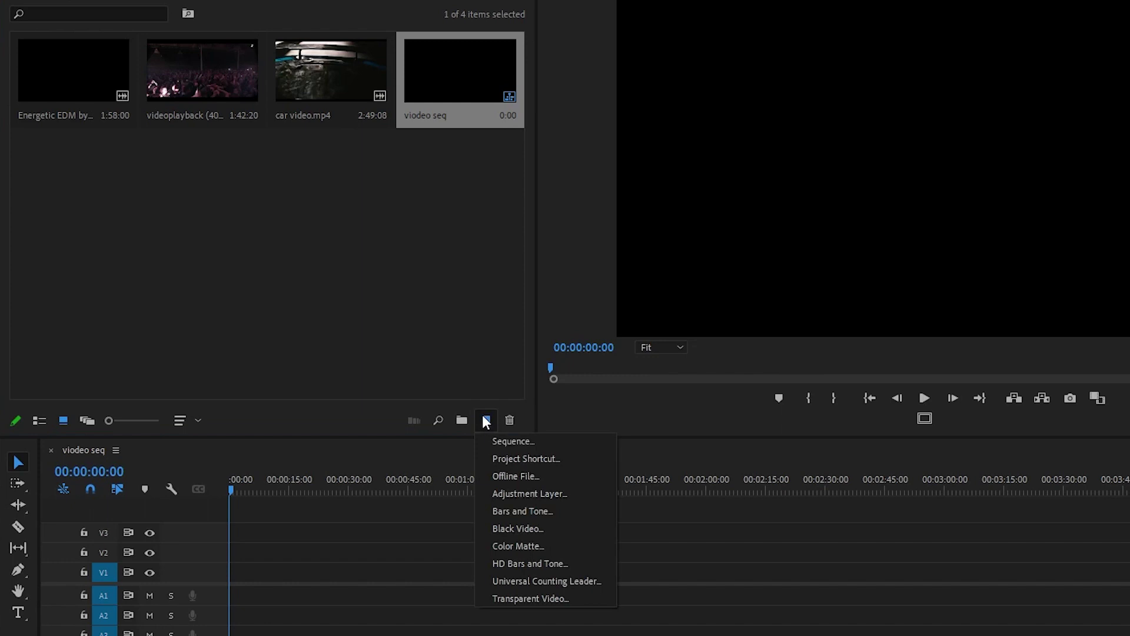
{"action": "left_click", "coordinate": [497, 438]}
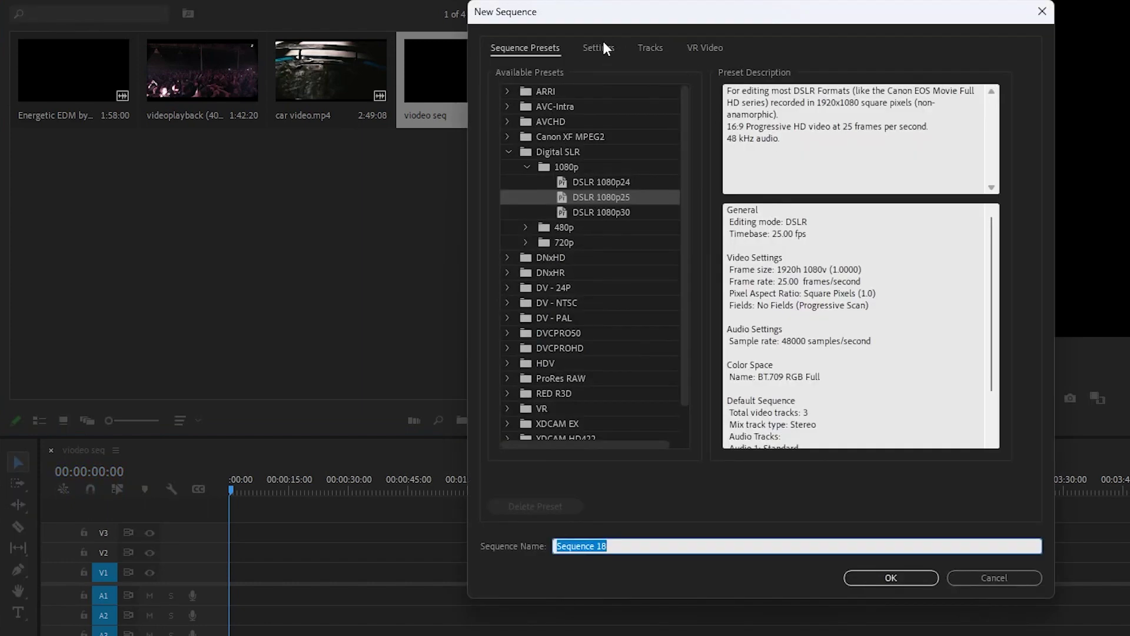
{"action": "left_click", "coordinate": [603, 43]}
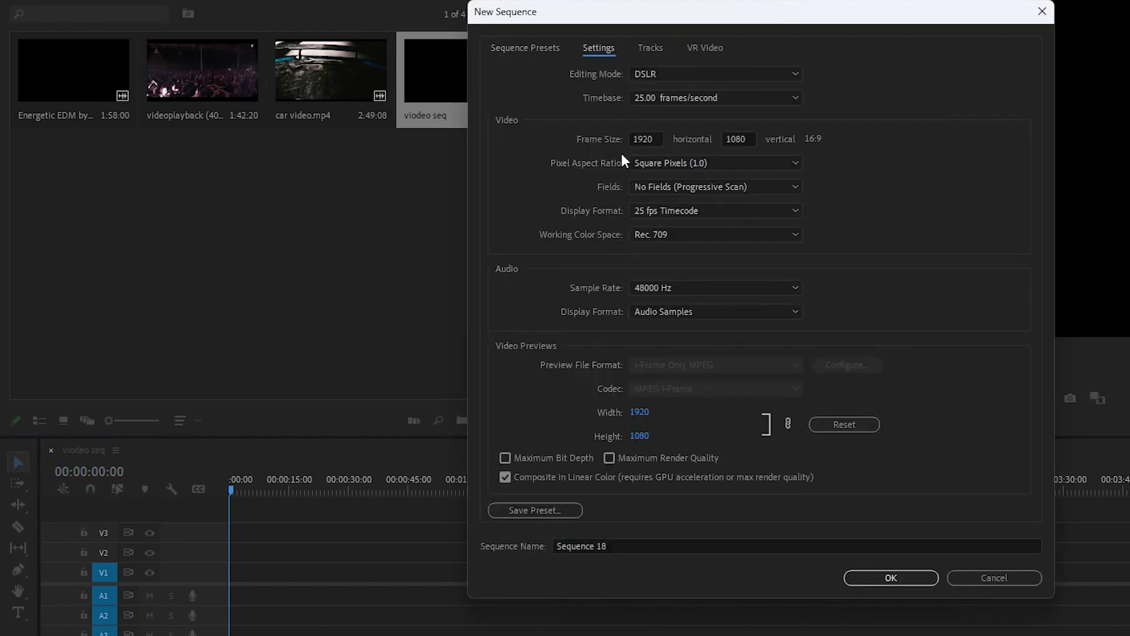
{"action": "left_click", "coordinate": [732, 138]}
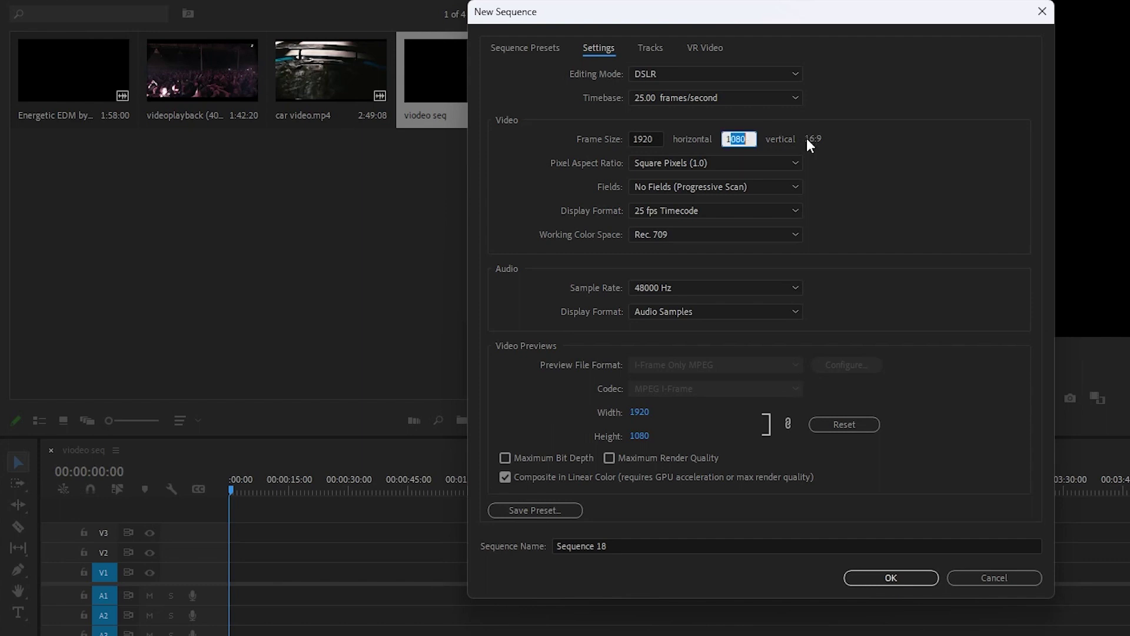
{"action": "type", "text": "18"}
{"action": "type", "text": "20"}
{"action": "left_click", "coordinate": [634, 547]}
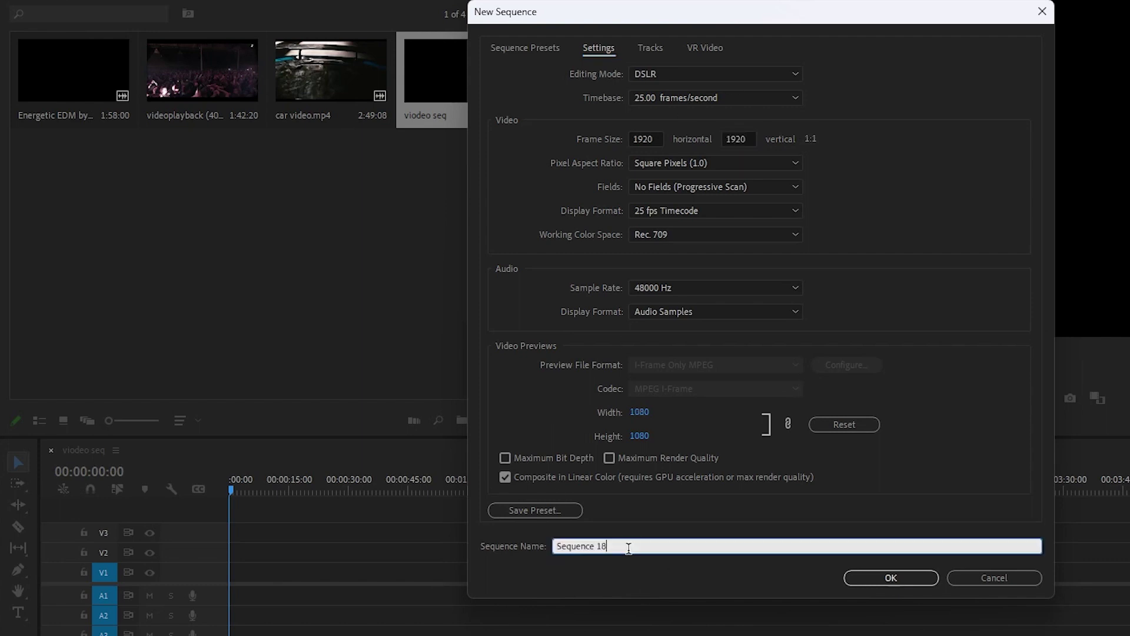
{"action": "type", "text": "mirror seq"}
{"action": "left_click", "coordinate": [891, 578]}
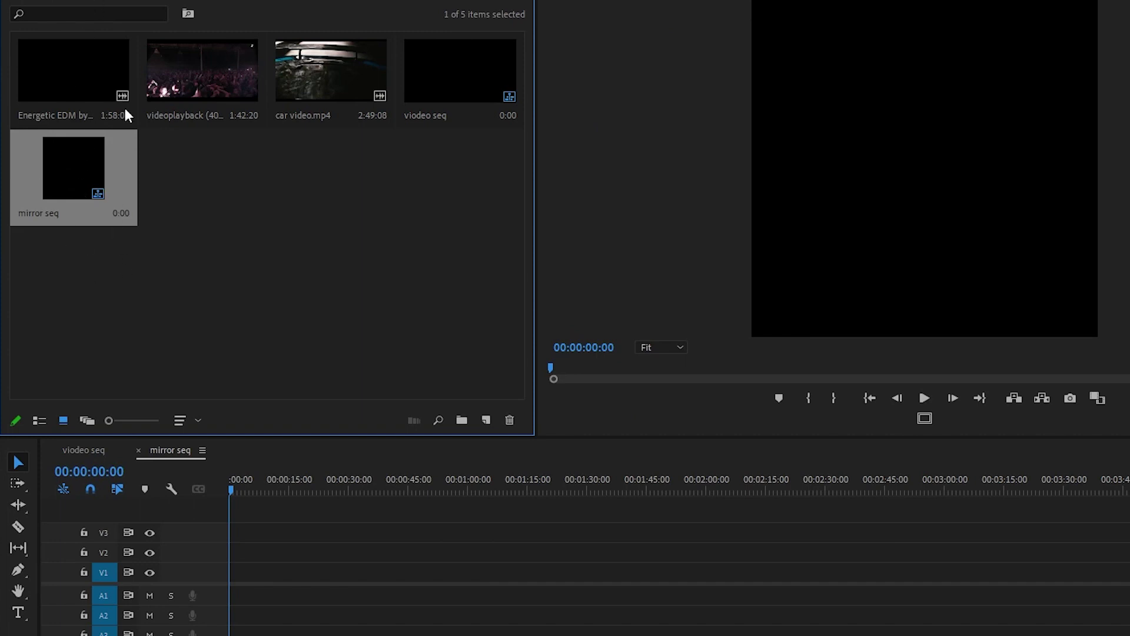
- Create another 1920 × 1080 sequence at 25 frames per second named "main seq"
{"action": "left_click", "coordinate": [238, 329]}
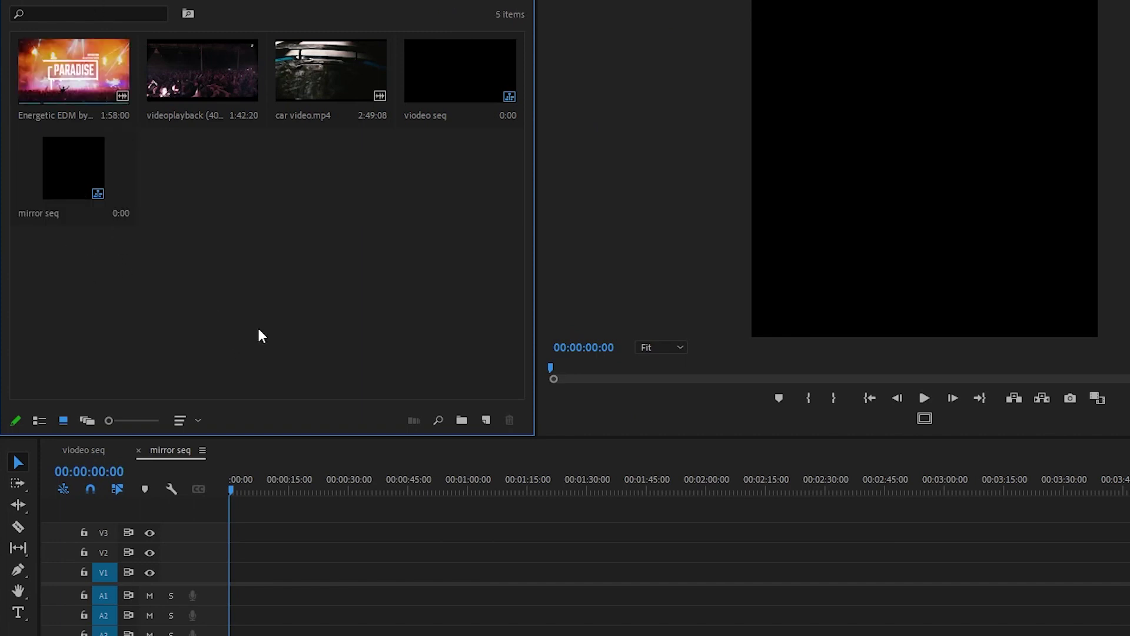
{"action": "left_click", "coordinate": [487, 420]}
{"action": "left_click", "coordinate": [512, 441]}
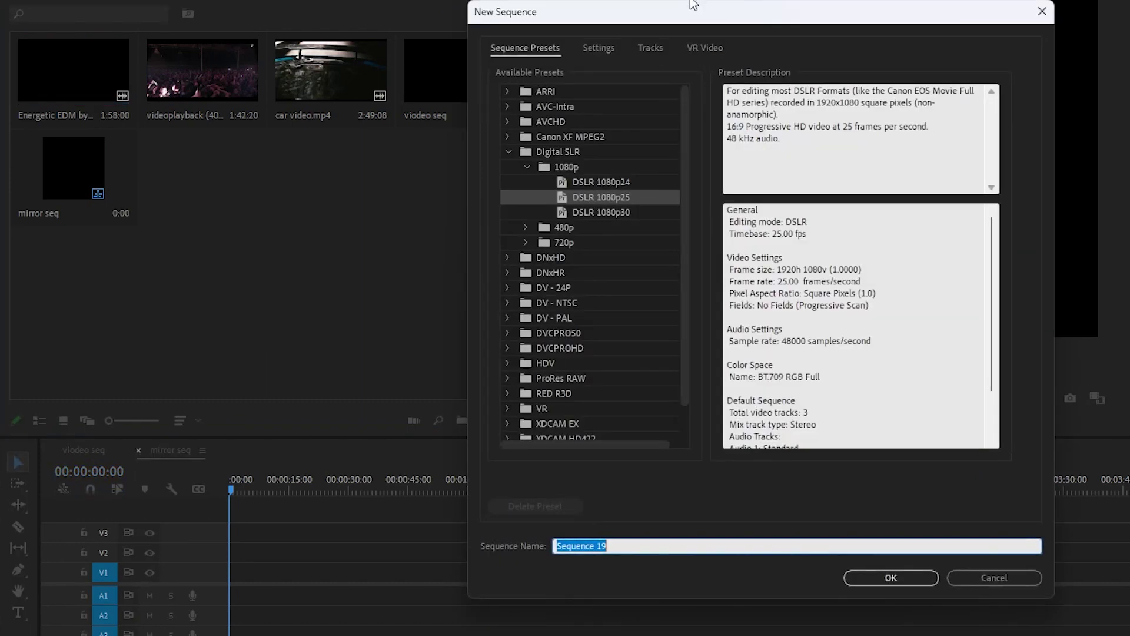
{"action": "left_click", "coordinate": [597, 47]}
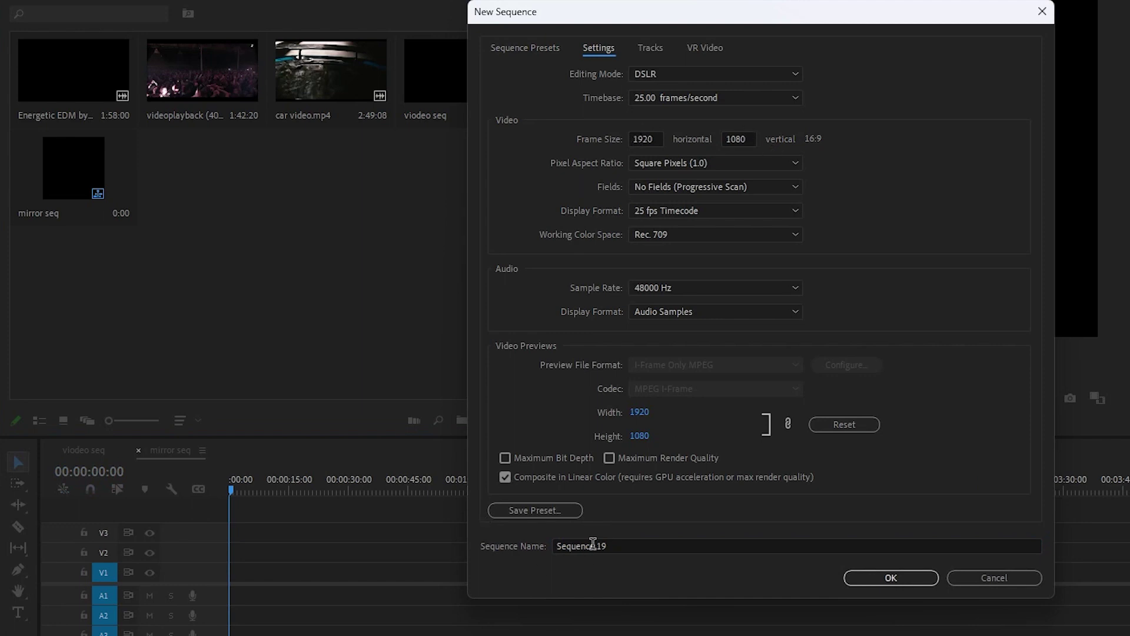
{"action": "left_click", "coordinate": [611, 546]}
{"action": "key", "text": "ctrl+a"}
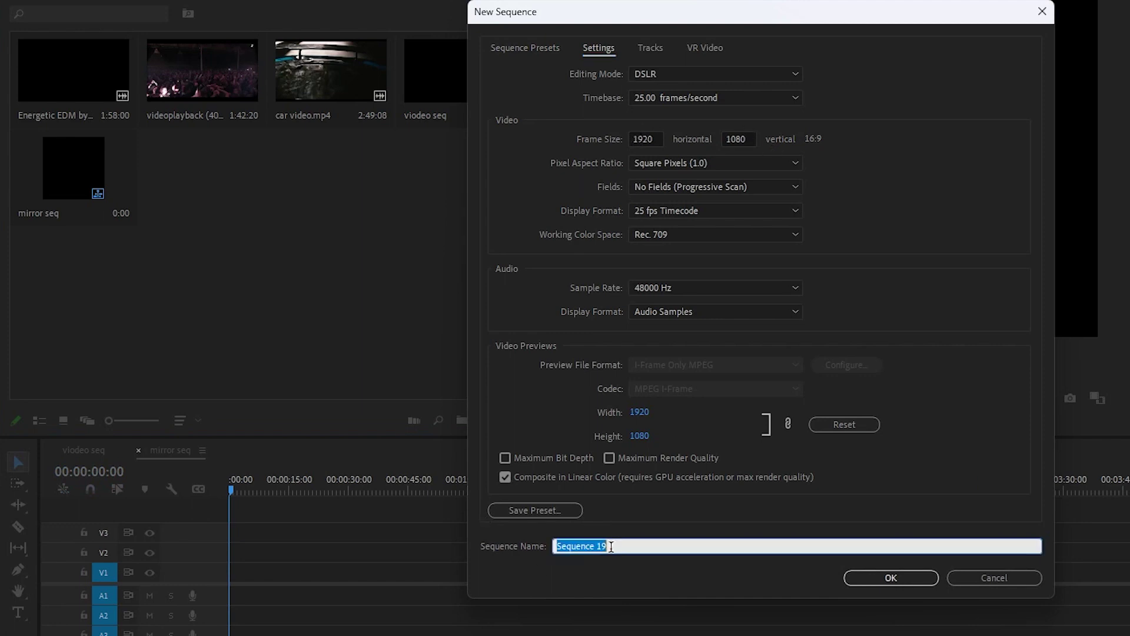
{"action": "type", "text": "main seq"}
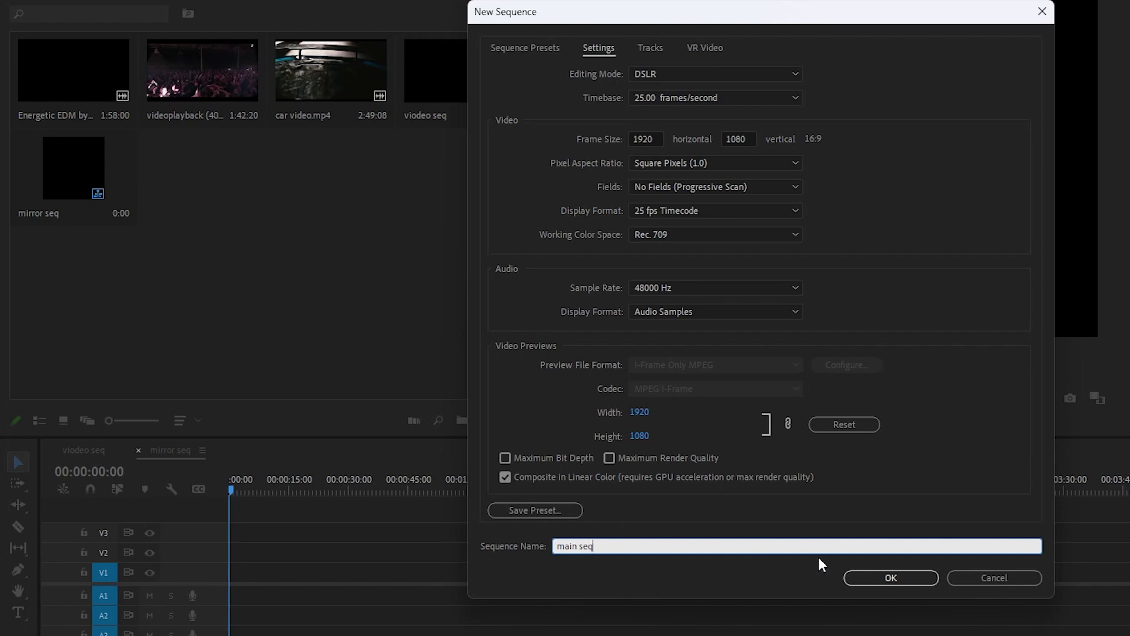
{"action": "left_click", "coordinate": [863, 577]}
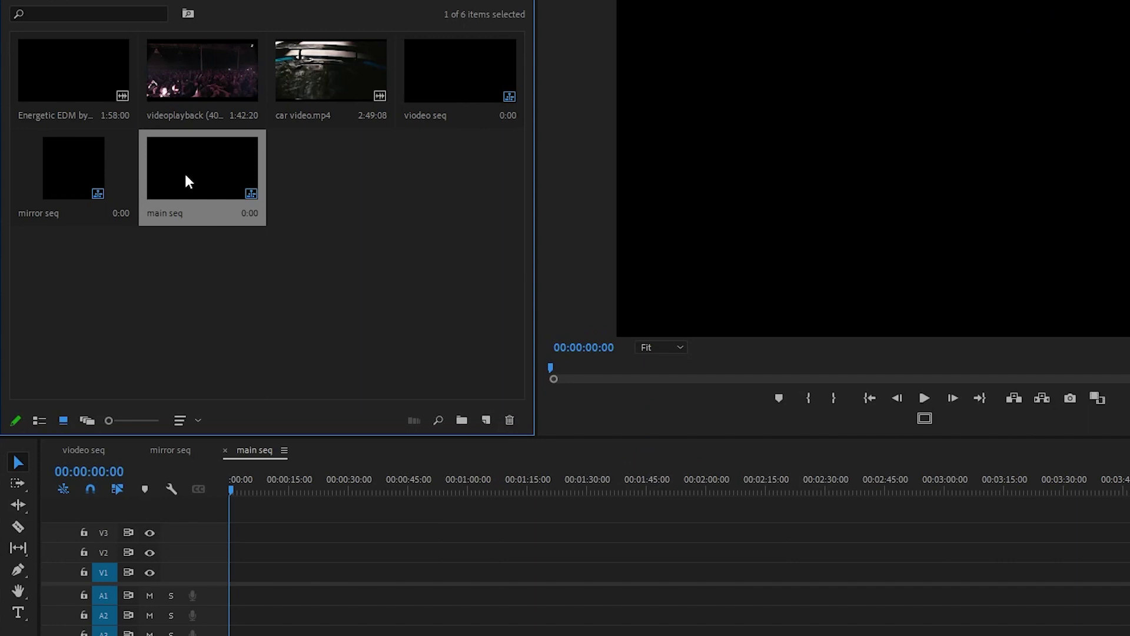
- Place car video.mp4 at the start of track V1 in the viodeo seq sequence and preview the footage
{"action": "left_click", "coordinate": [83, 451]}
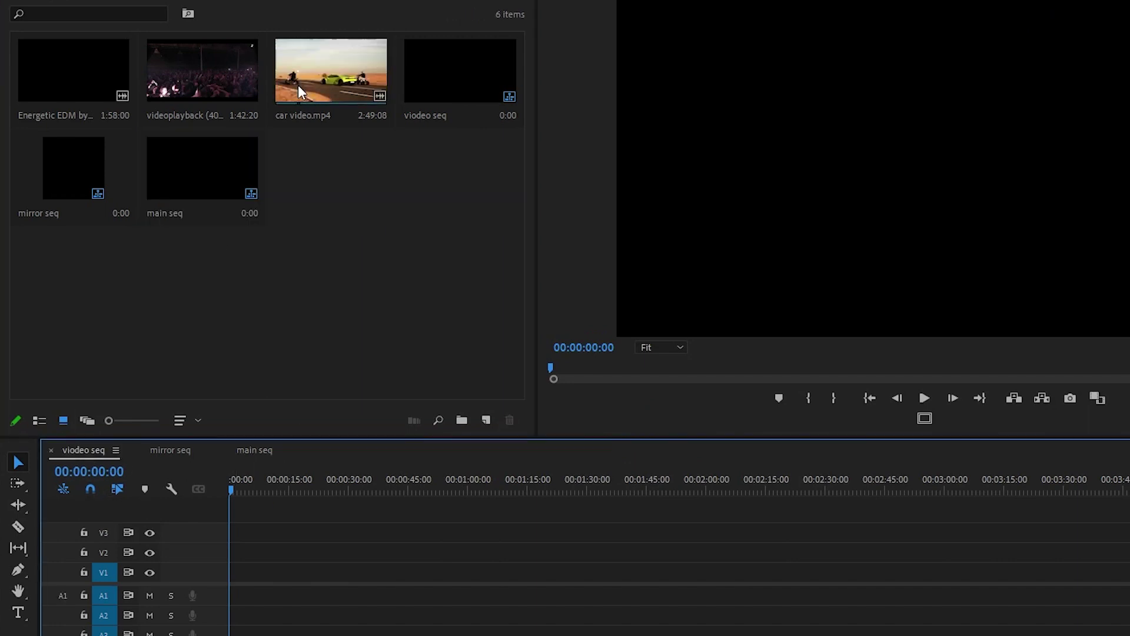
{"action": "left_click_drag", "start_coordinate": [323, 73], "coordinate": [232, 586]}
{"action": "key", "text": "space"}
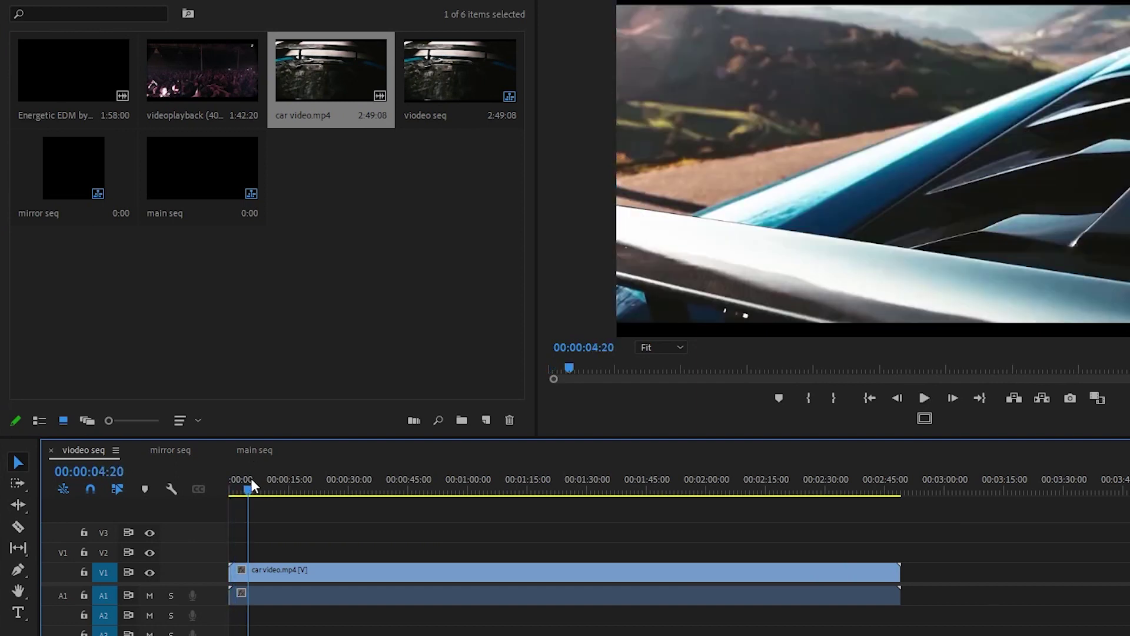
{"action": "left_click", "coordinate": [293, 490]}
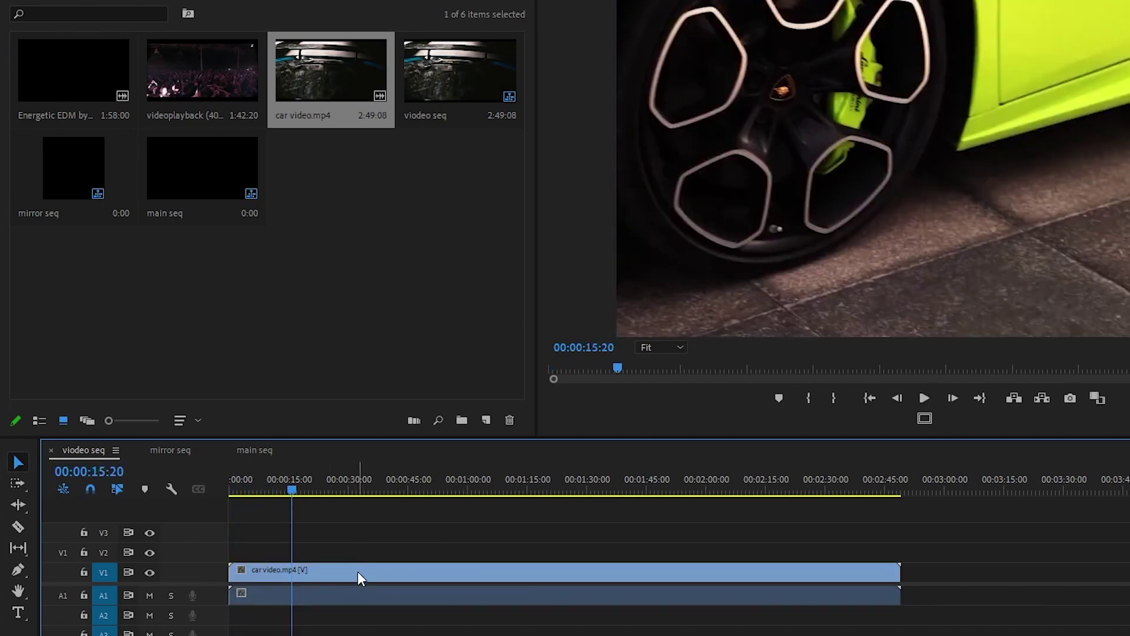
- Set the car video clip's speed to 300% and play the sequence briefly from the start
{"action": "right_click", "coordinate": [357, 571]}
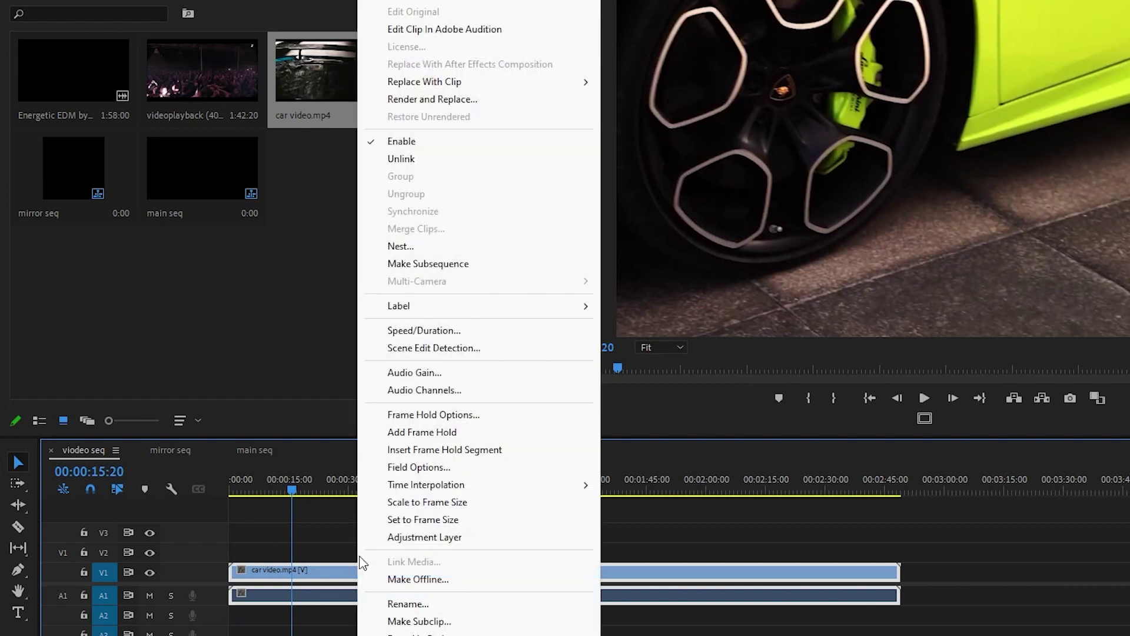
{"action": "left_click", "coordinate": [447, 331]}
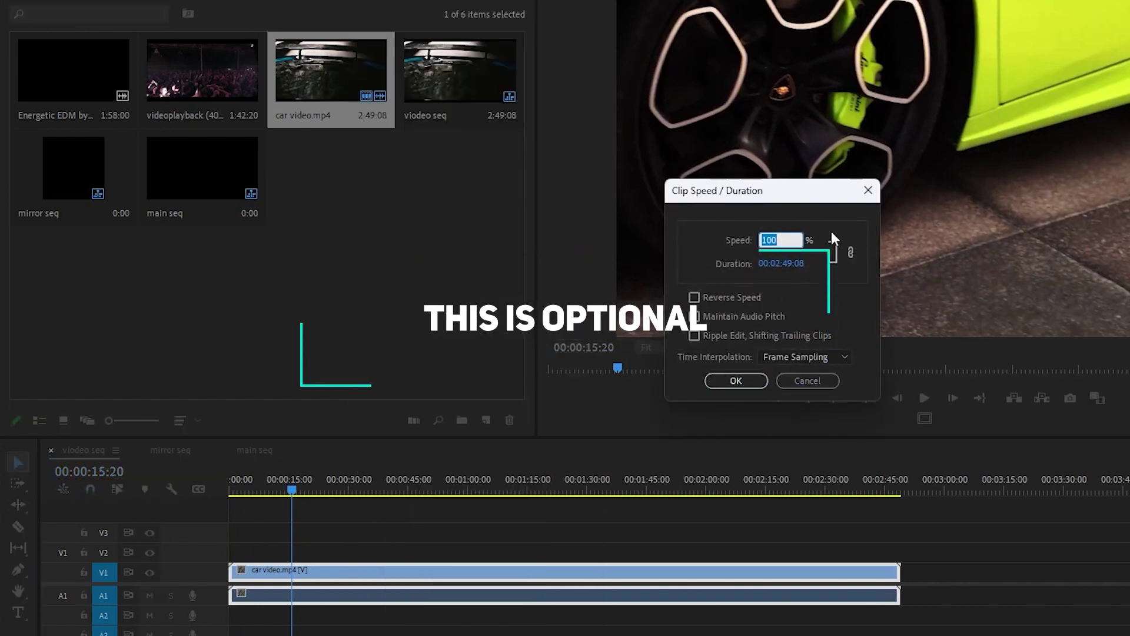
{"action": "type", "text": "300"}
{"action": "left_click", "coordinate": [736, 381]}
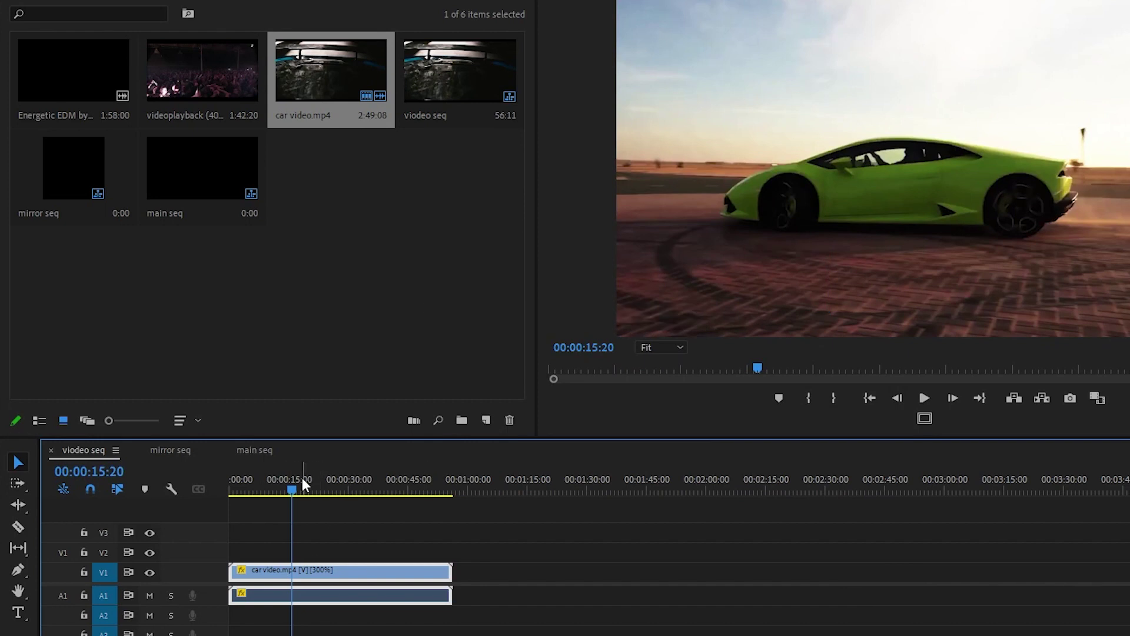
{"action": "key", "text": "Home"}
{"action": "key", "text": "space"}
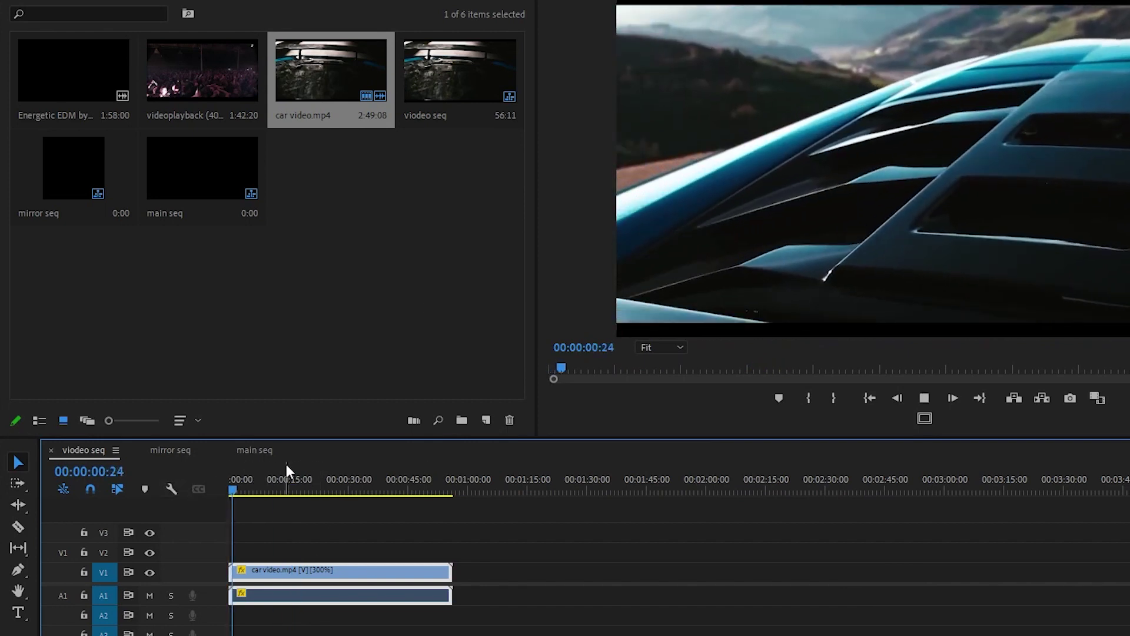
{"action": "key", "text": "space"}
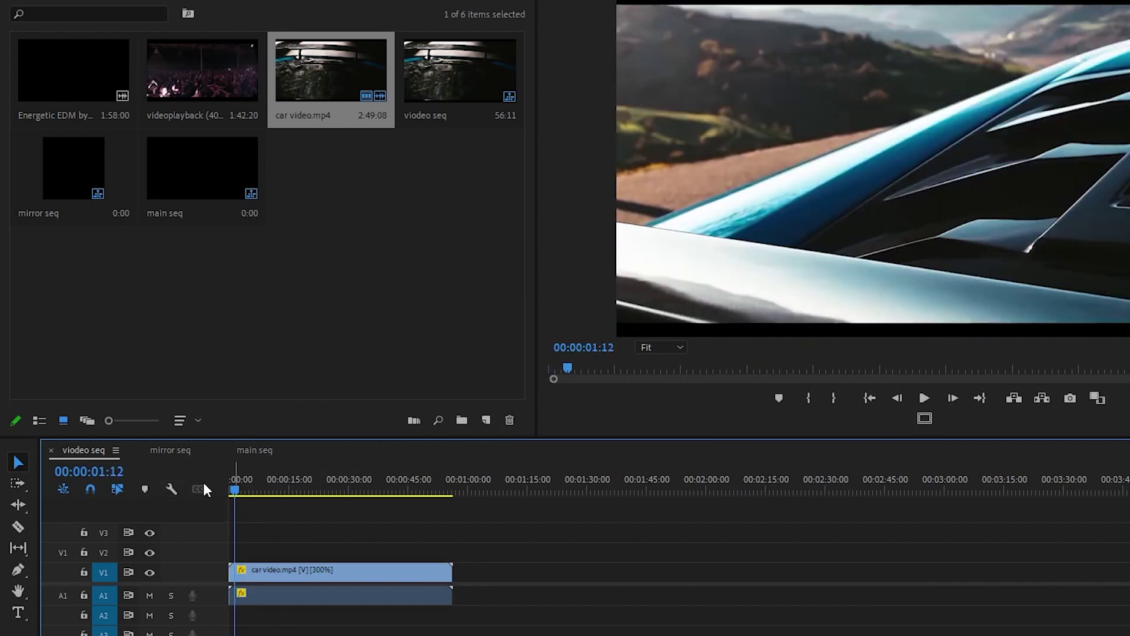
- Nest viodeo seq at the start of track V1 in the mirror seq sequence, keeping the existing sequence settings
{"action": "left_click", "coordinate": [170, 451]}
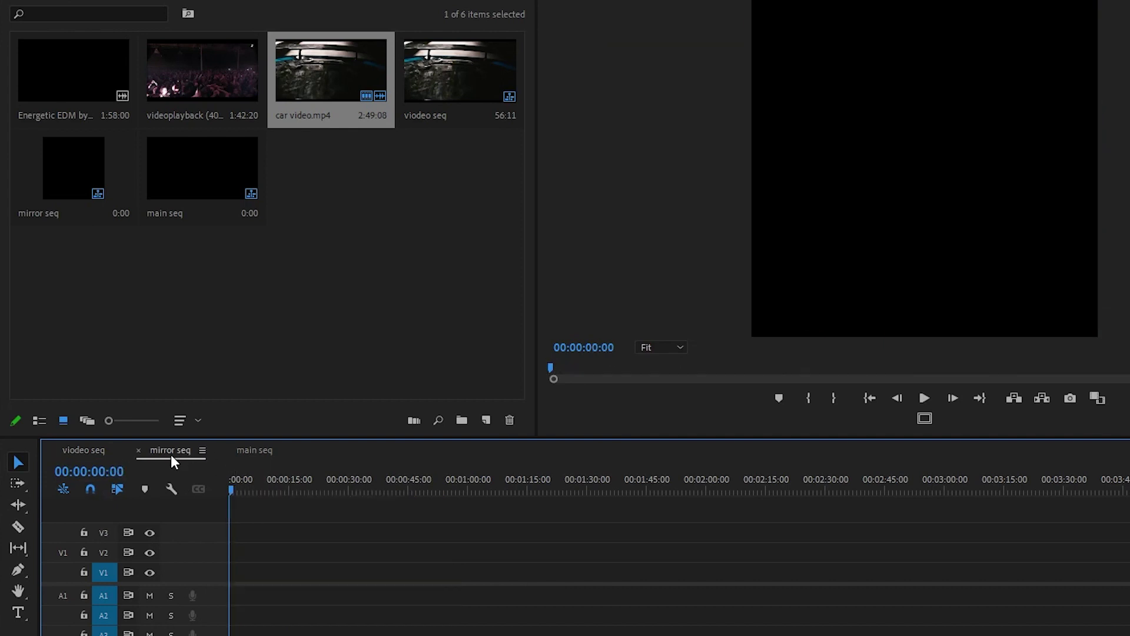
{"action": "left_click", "coordinate": [469, 81]}
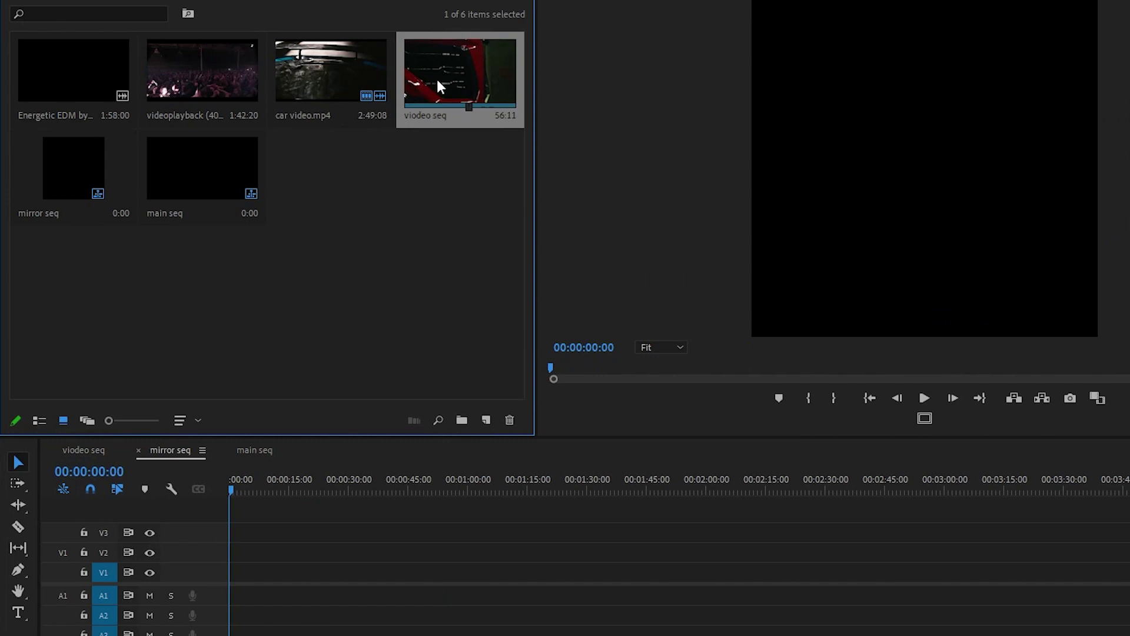
{"action": "left_click_drag", "start_coordinate": [436, 79], "coordinate": [227, 587]}
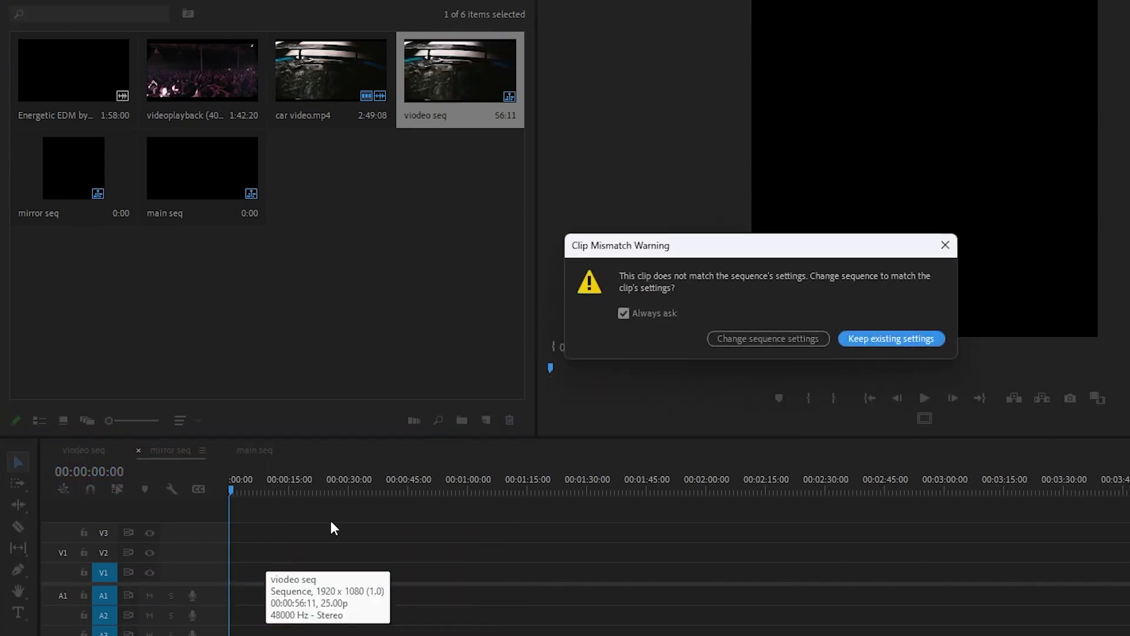
{"action": "left_click", "coordinate": [876, 341]}
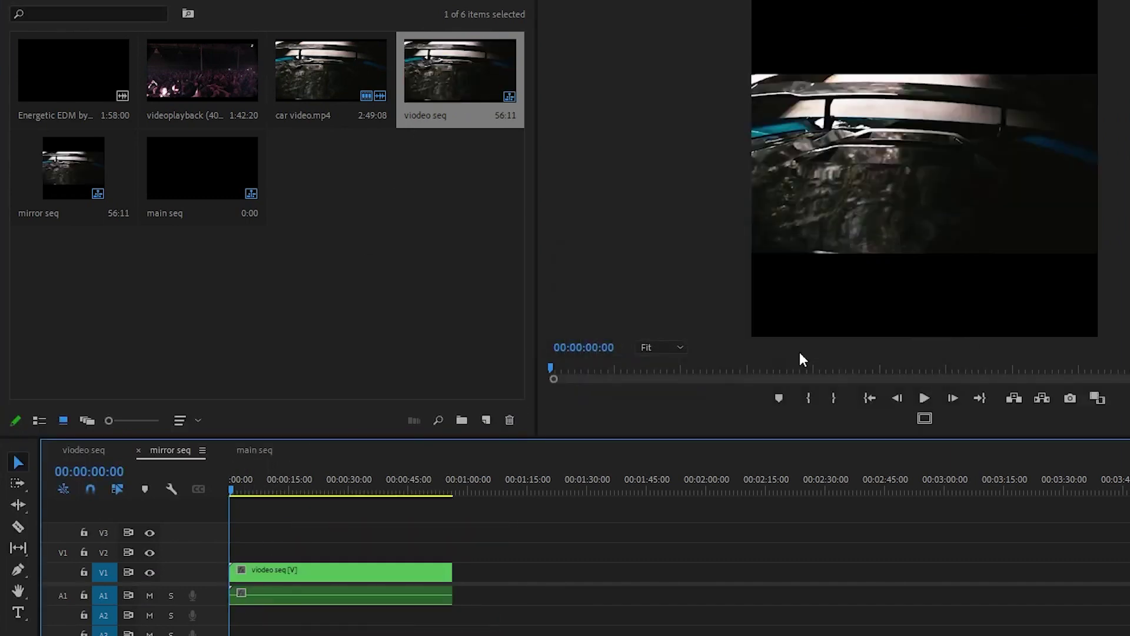
- Find the Mirror video effect and apply it to the viodeo seq clip in mirror seq
{"action": "left_click", "coordinate": [250, 250]}
{"action": "key", "text": "shift+7"}
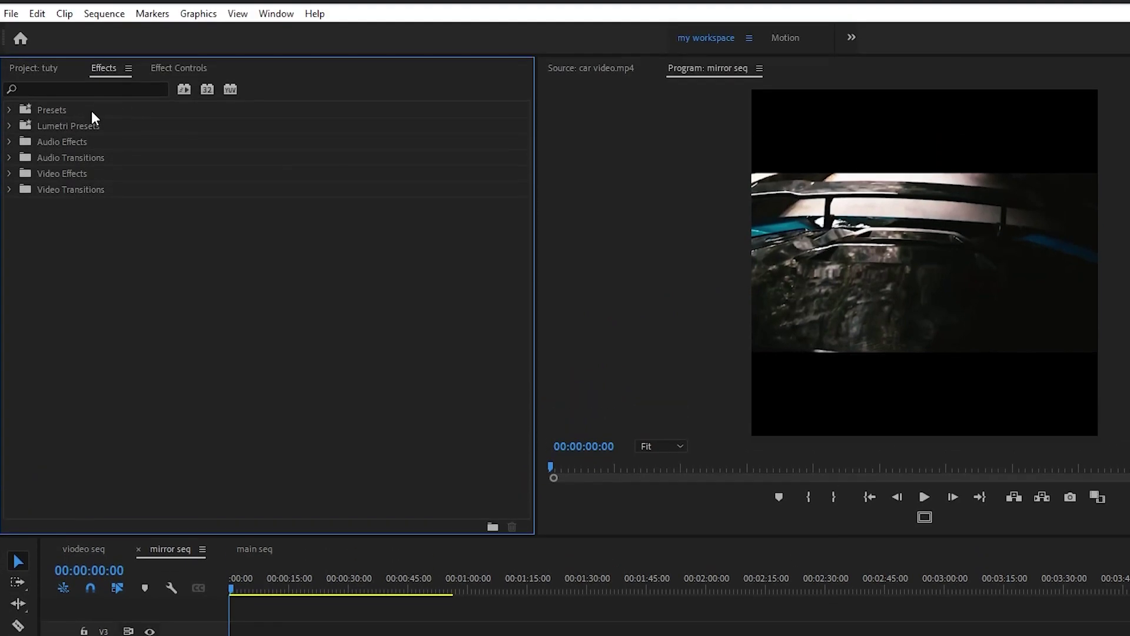
{"action": "left_click", "coordinate": [77, 90]}
{"action": "type", "text": "mirror"}
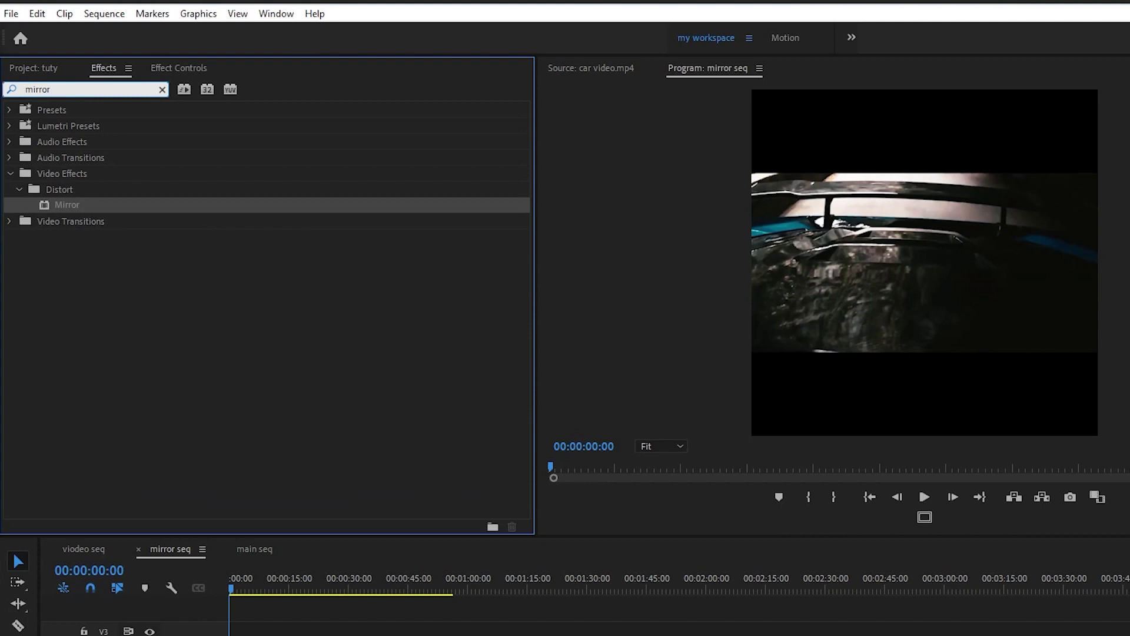
{"action": "left_click_drag", "start_coordinate": [58, 205], "coordinate": [291, 635]}
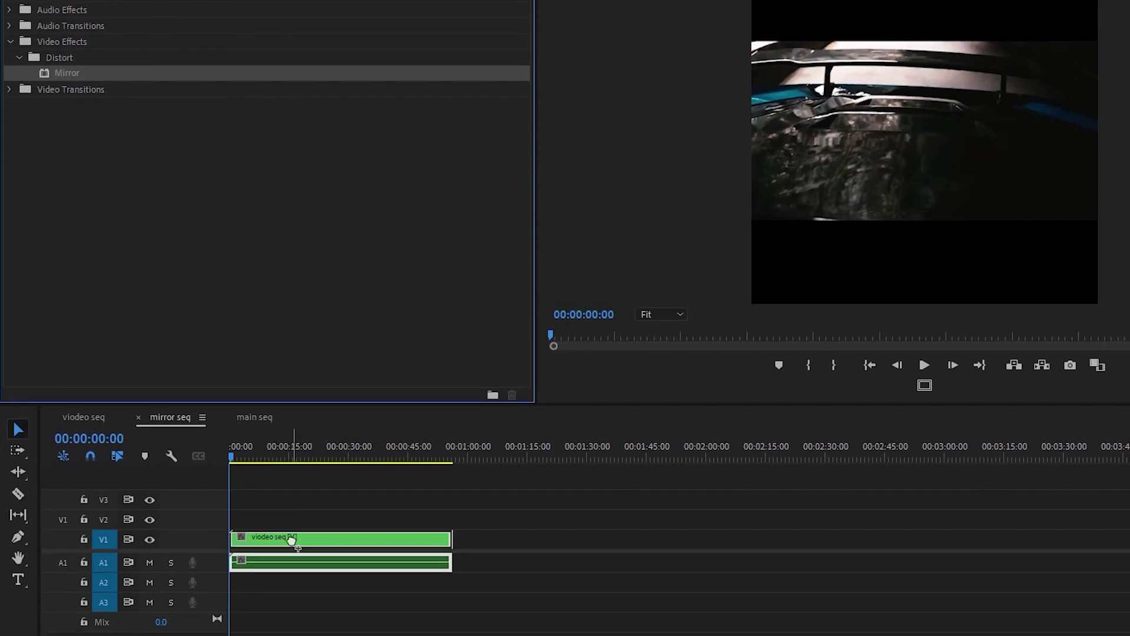
{"action": "left_click_drag", "start_coordinate": [291, 541], "coordinate": [290, 538]}
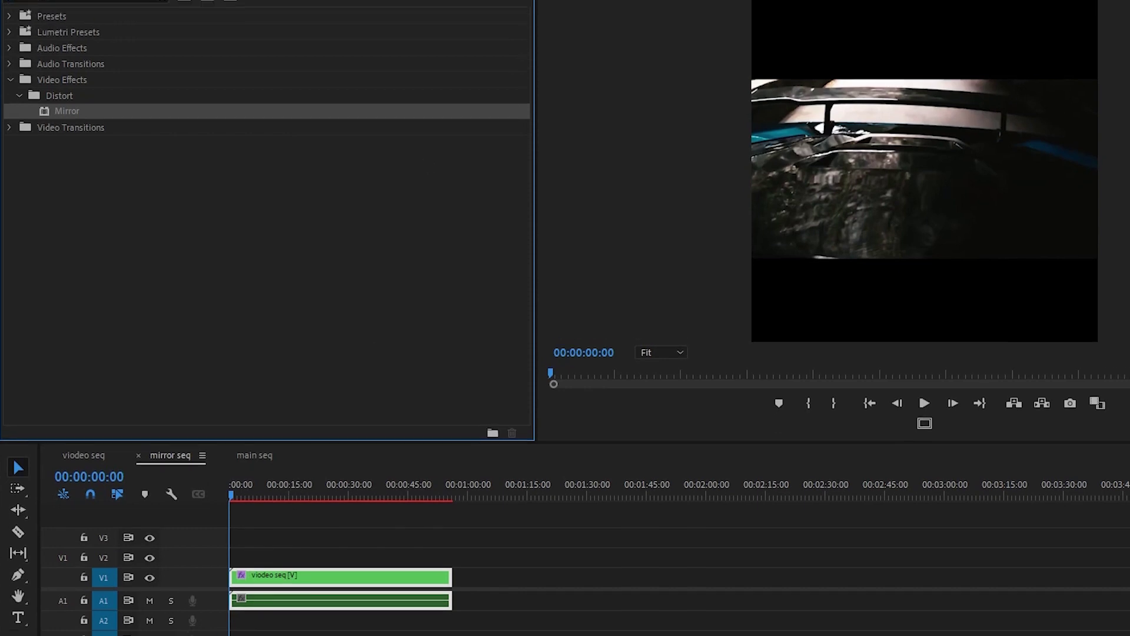
- Move the Mirror effect's reflection center near the middle of the frame, about 610 vertically, and set its horizontal value to 960
{"action": "left_click", "coordinate": [186, 11]}
{"action": "scroll", "coordinate": [412, 206], "scroll_direction": "down", "scroll_amount": 2}
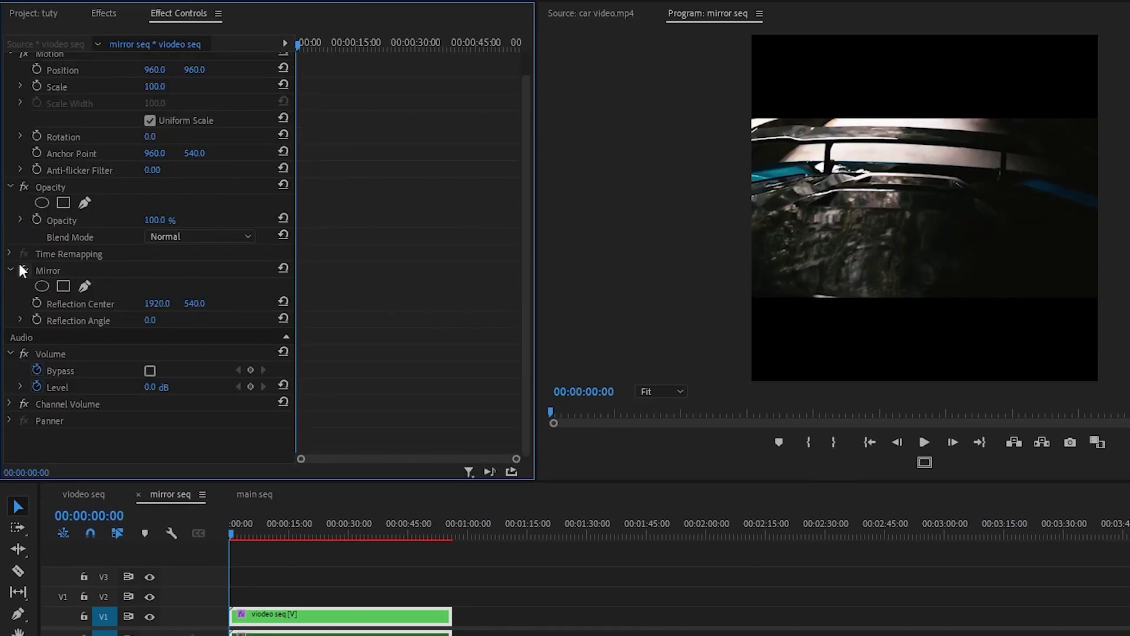
{"action": "left_click", "coordinate": [44, 269]}
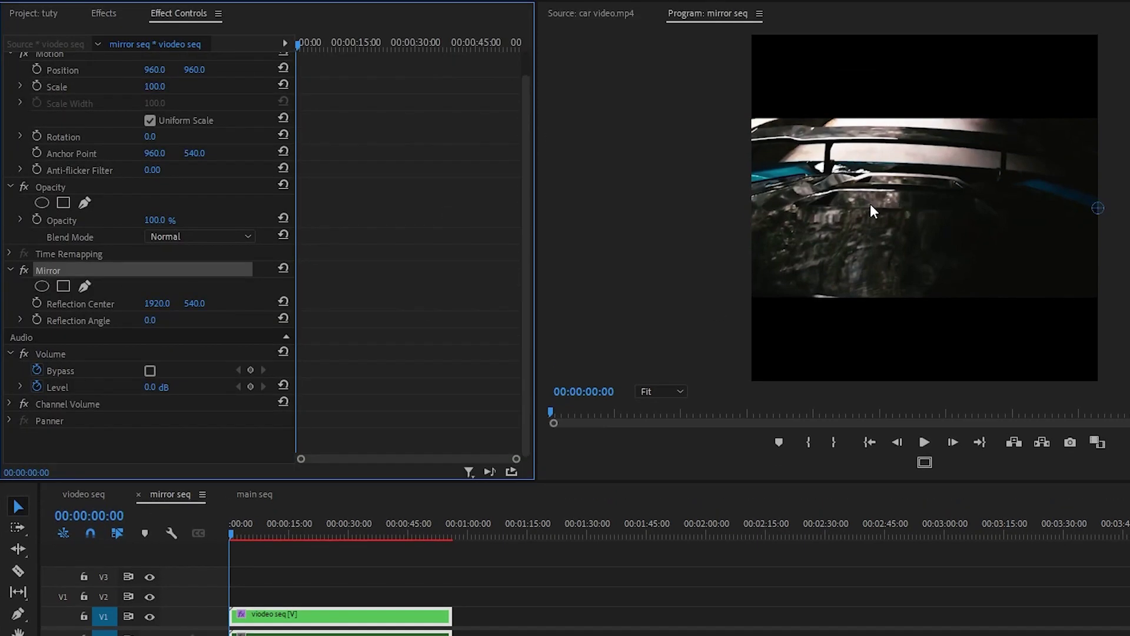
{"action": "left_click", "coordinate": [1099, 208]}
{"action": "left_click_drag", "start_coordinate": [1098, 208], "coordinate": [942, 223]}
{"action": "left_click", "coordinate": [157, 303]}
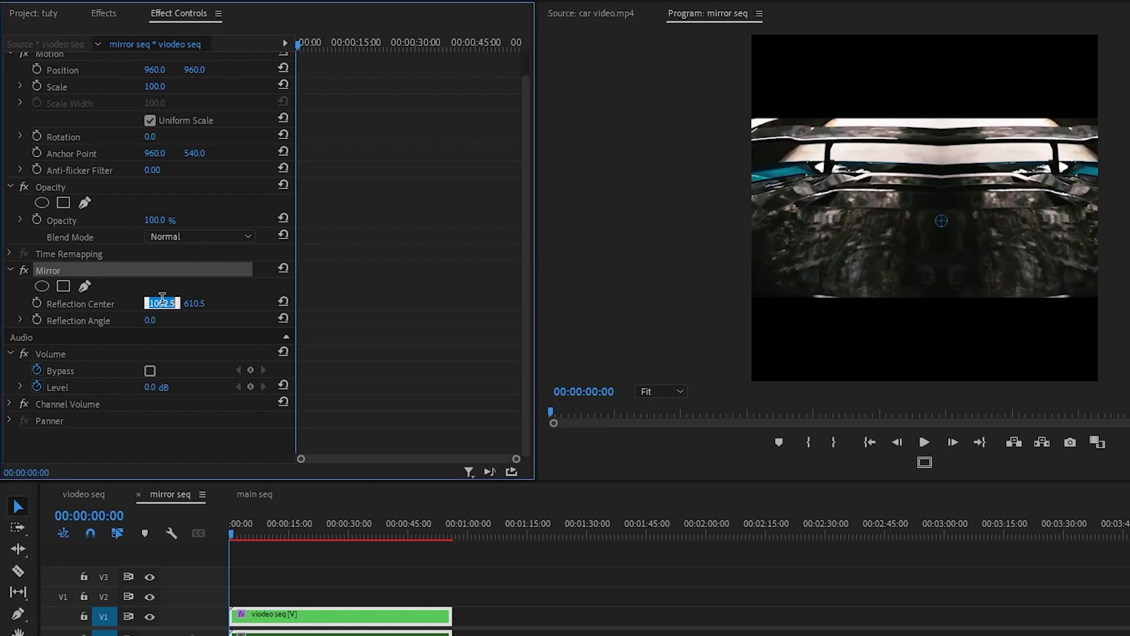
{"action": "type", "text": "960"}
{"action": "key", "text": "Return"}
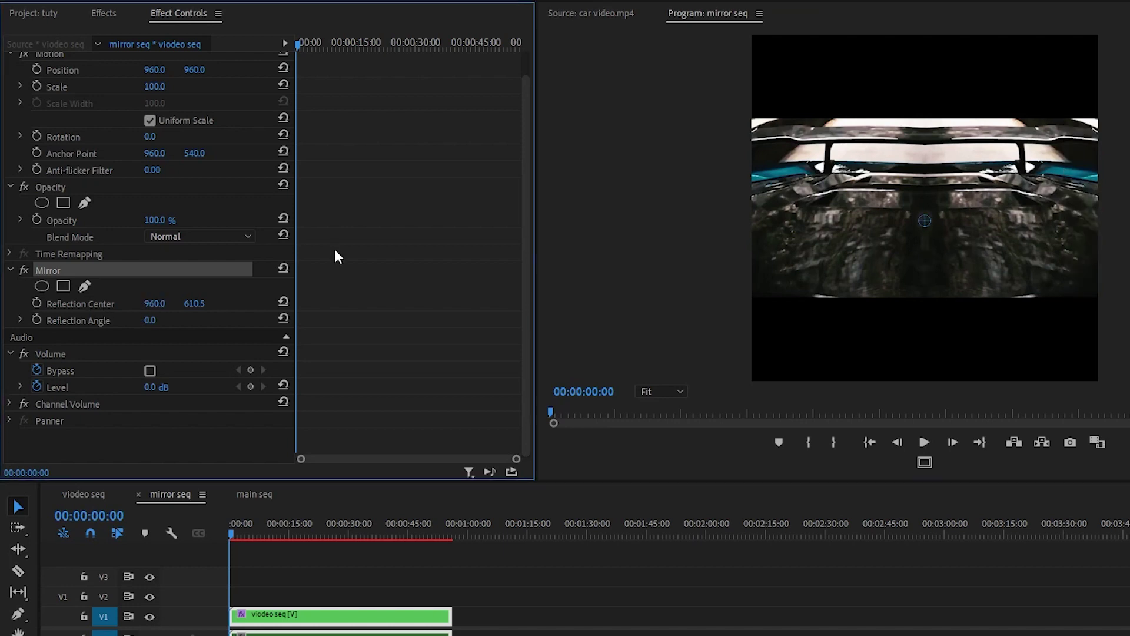
- Set the Mirror effect's reflection angle to 90° and its vertical reflection center to about 808.5
{"action": "scroll", "coordinate": [49, 266], "scroll_direction": "down", "scroll_amount": 2}
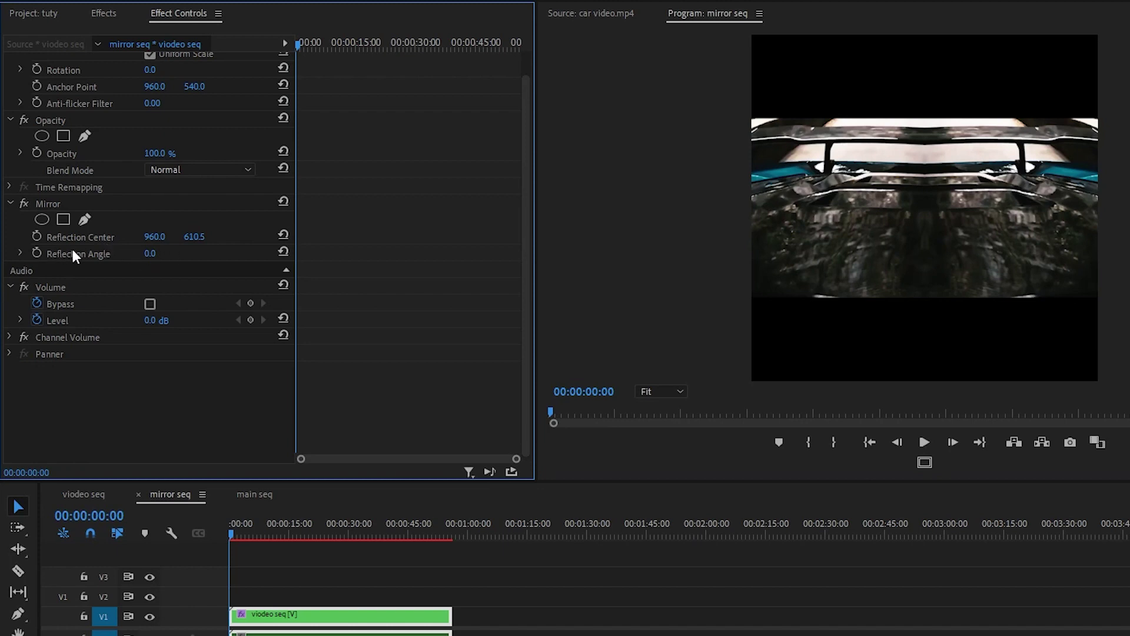
{"action": "left_click", "coordinate": [155, 253]}
{"action": "type", "text": "90"}
{"action": "key", "text": "Return"}
{"action": "left_click_drag", "start_coordinate": [192, 238], "coordinate": [308, 238]}
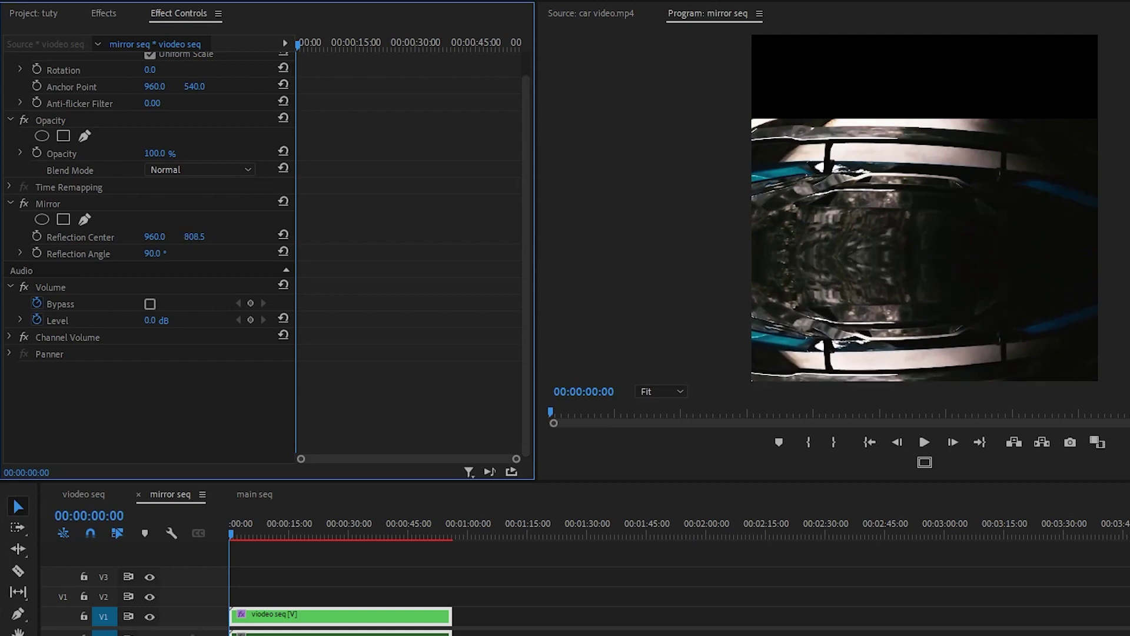
- Duplicate the Mirror effect and give the copy a reflection angle of -90° and a vertical reflection center of about 529.5
{"action": "left_click", "coordinate": [69, 202]}
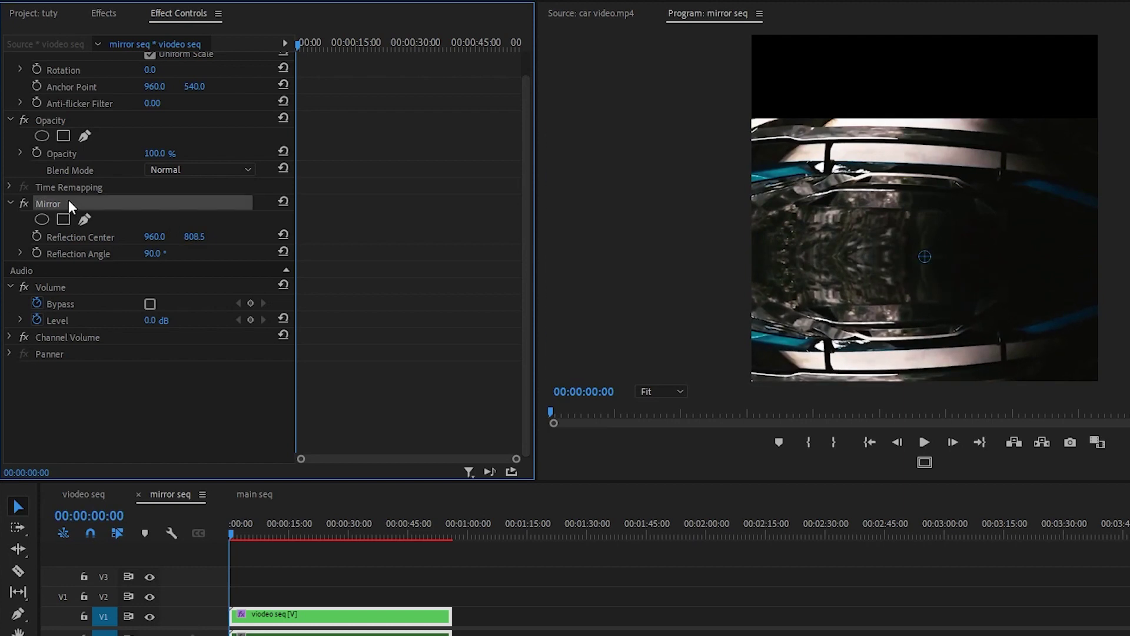
{"action": "key", "text": "ctrl+c"}
{"action": "key", "text": "ctrl+v"}
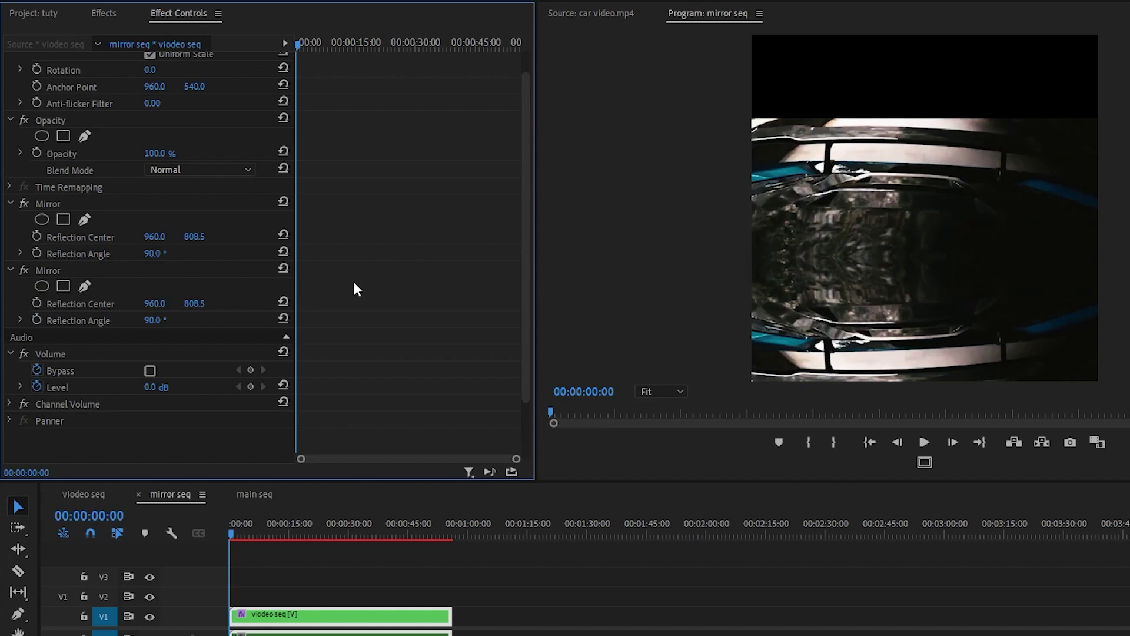
{"action": "left_click", "coordinate": [154, 321]}
{"action": "type", "text": "-90"}
{"action": "key", "text": "Return"}
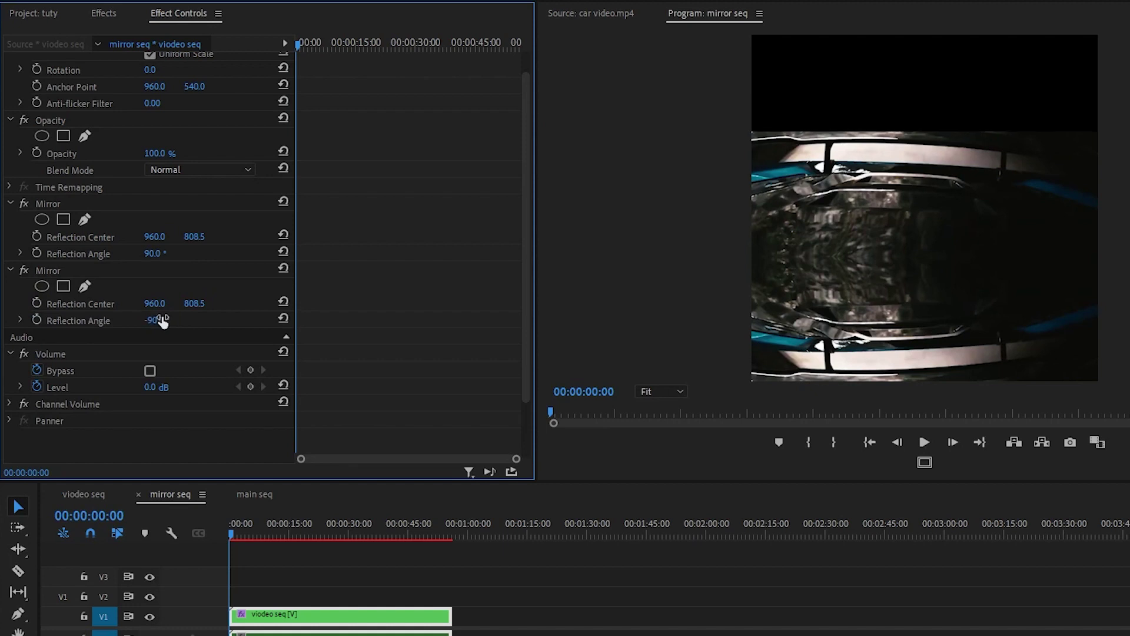
{"action": "left_click_drag", "start_coordinate": [192, 307], "coordinate": [26, 307]}
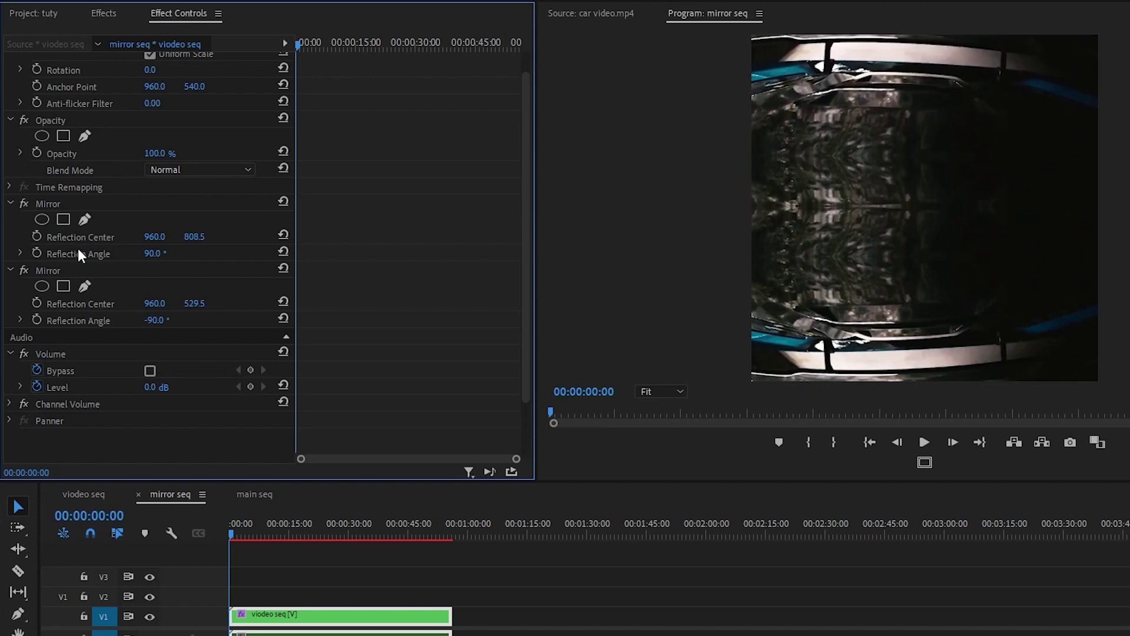
- Duplicate the second Mirror effect and set the copy's reflection angle to 0°
{"action": "left_click", "coordinate": [59, 273]}
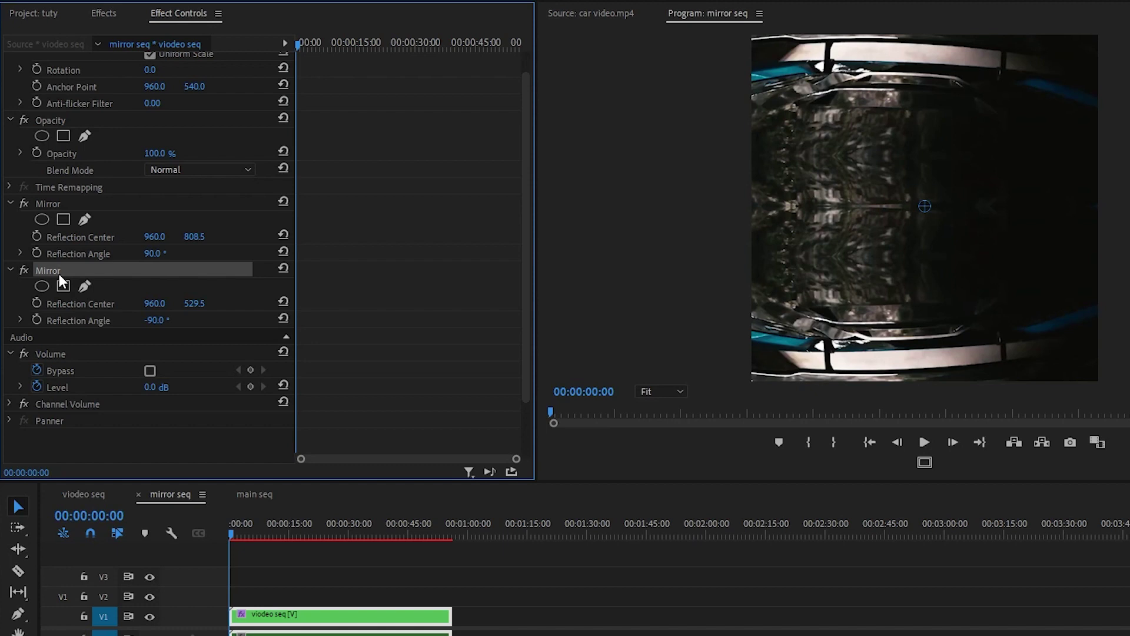
{"action": "key", "text": "ctrl+c"}
{"action": "key", "text": "ctrl+v"}
{"action": "scroll", "coordinate": [365, 265], "scroll_direction": "down", "scroll_amount": 3}
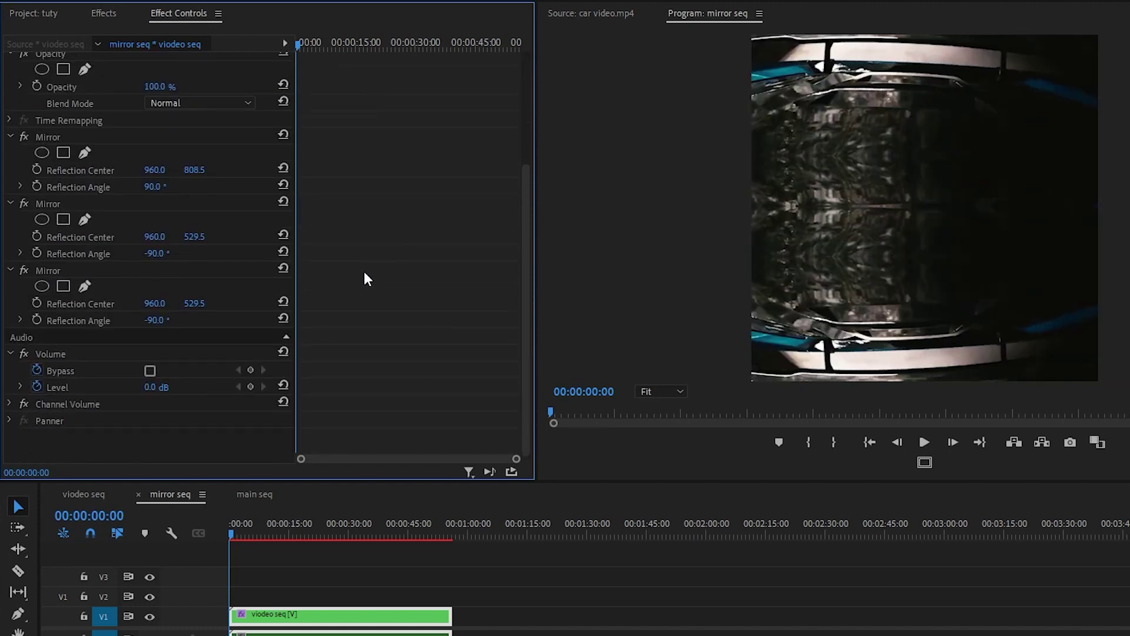
{"action": "left_click", "coordinate": [159, 319]}
{"action": "type", "text": "0"}
{"action": "key", "text": "Return"}
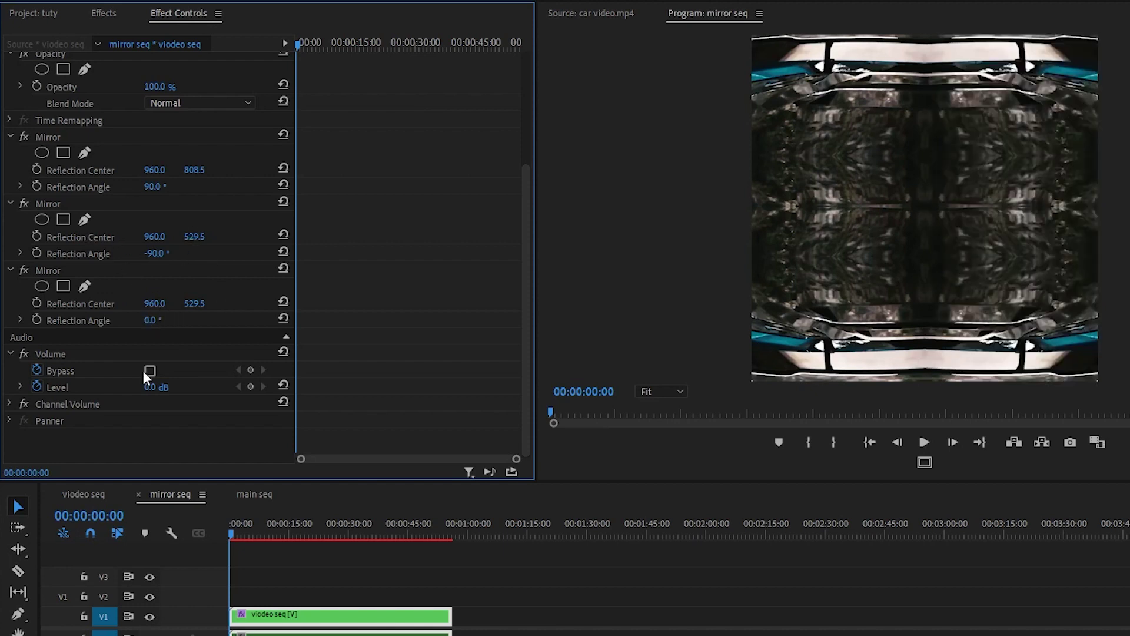
- Duplicate the third Mirror effect and give the copy a reflection angle of 180° and a horizontal reflection center of 640
{"action": "left_click", "coordinate": [48, 269]}
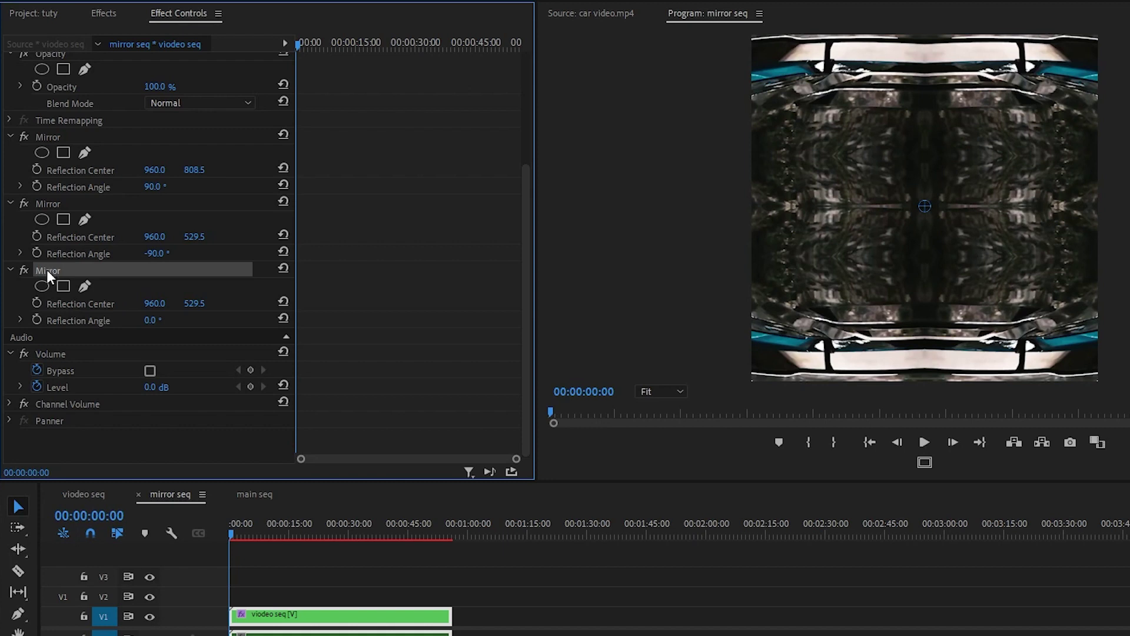
{"action": "key", "text": "ctrl+c"}
{"action": "key", "text": "ctrl+v"}
{"action": "scroll", "coordinate": [269, 358], "scroll_direction": "down", "scroll_amount": 2}
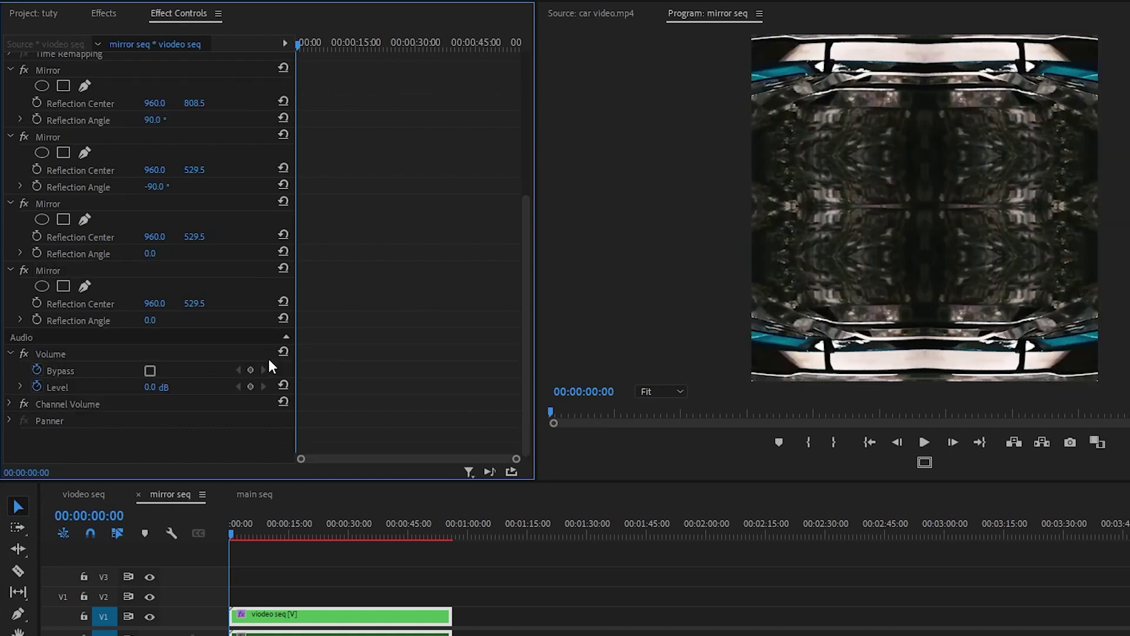
{"action": "left_click", "coordinate": [157, 319]}
{"action": "type", "text": "180"}
{"action": "key", "text": "Return"}
{"action": "mouse_move", "coordinate": [155, 303]}
{"action": "left_mouse_down"}
{"action": "mouse_move", "coordinate": [3, 303]}
{"action": "mouse_move", "coordinate": [143, 302]}
{"action": "left_mouse_up"}
{"action": "left_click", "coordinate": [155, 303]}
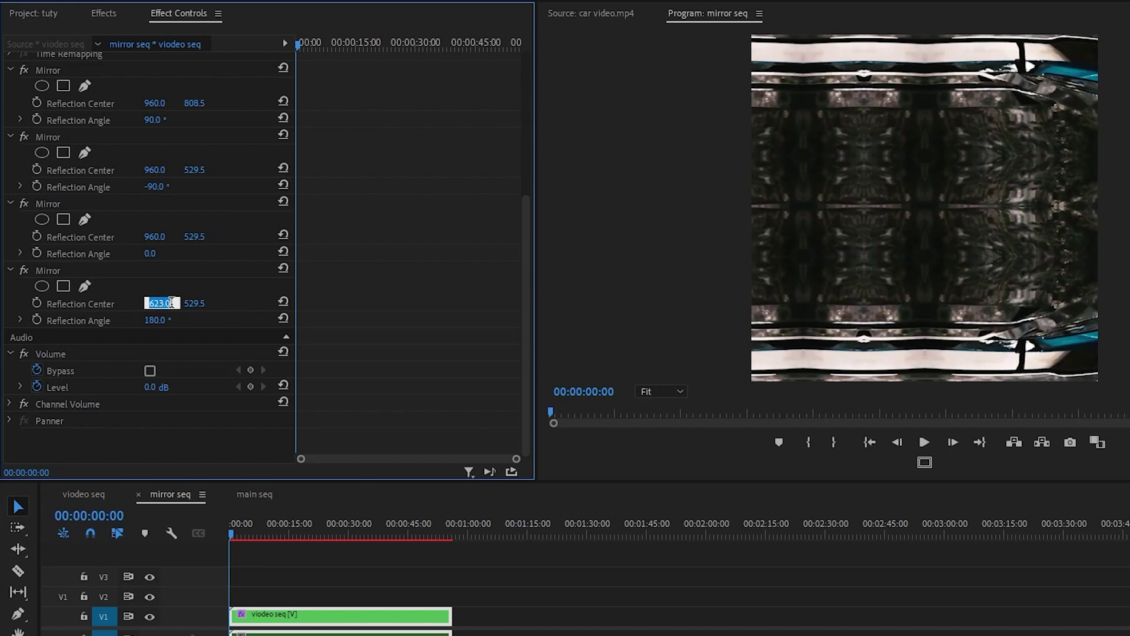
{"action": "type", "text": "0"}
{"action": "key", "text": "Return"}
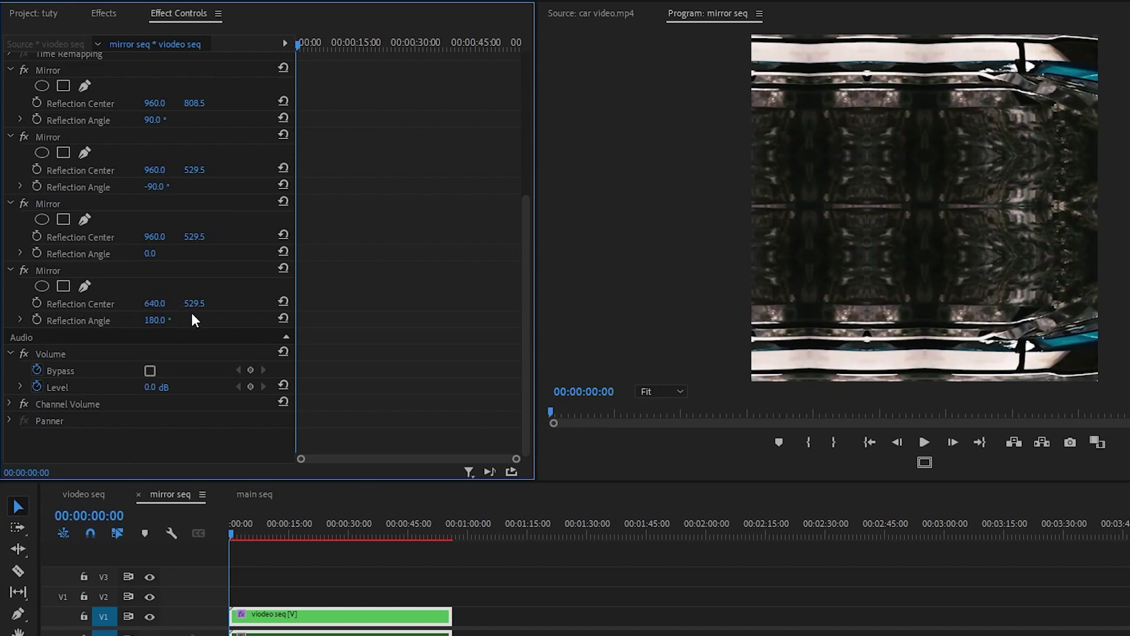
- Duplicate the fourth Mirror effect, give the copy a 1x0.0° reflection angle and a horizontal reflection center of 1285, and deselect the clip
{"action": "left_click", "coordinate": [65, 272]}
{"action": "key", "text": "ctrl+v"}
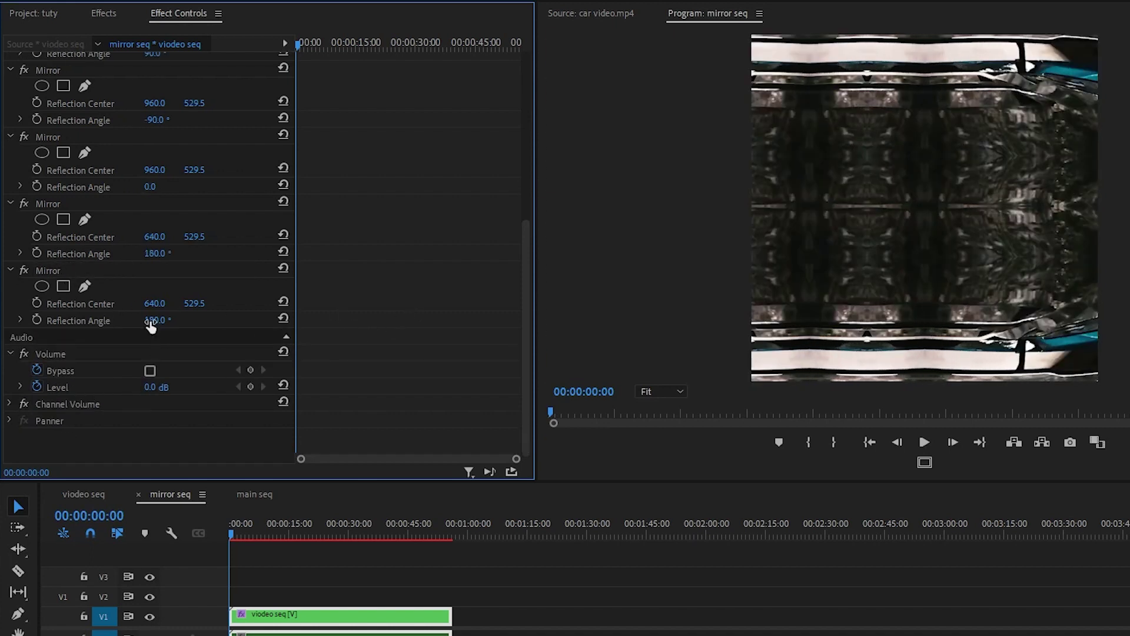
{"action": "left_click", "coordinate": [152, 322]}
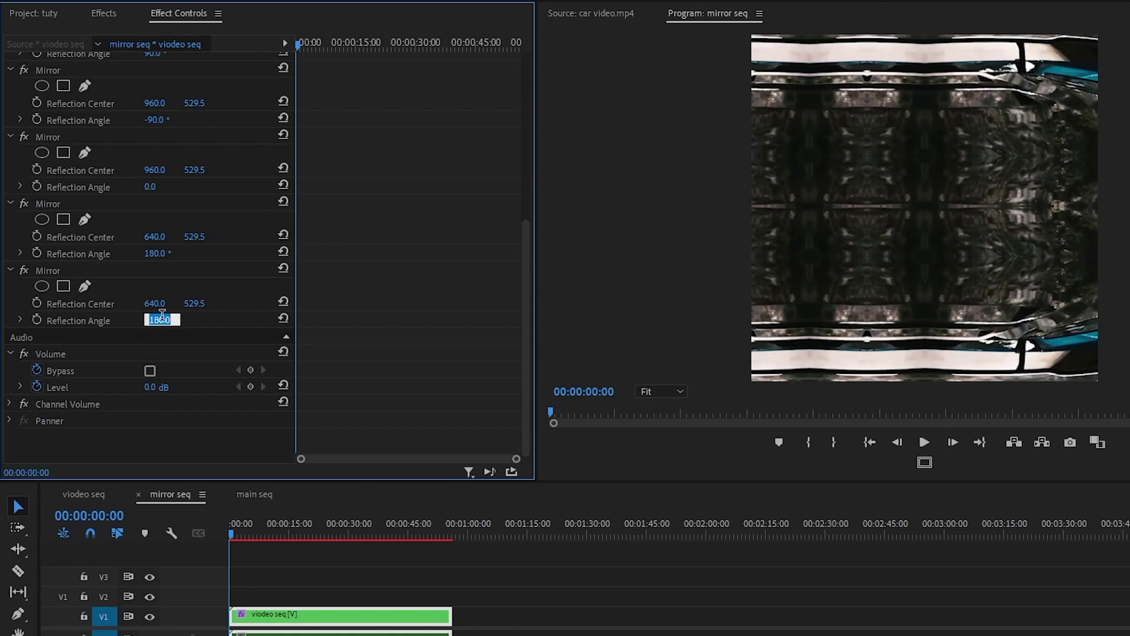
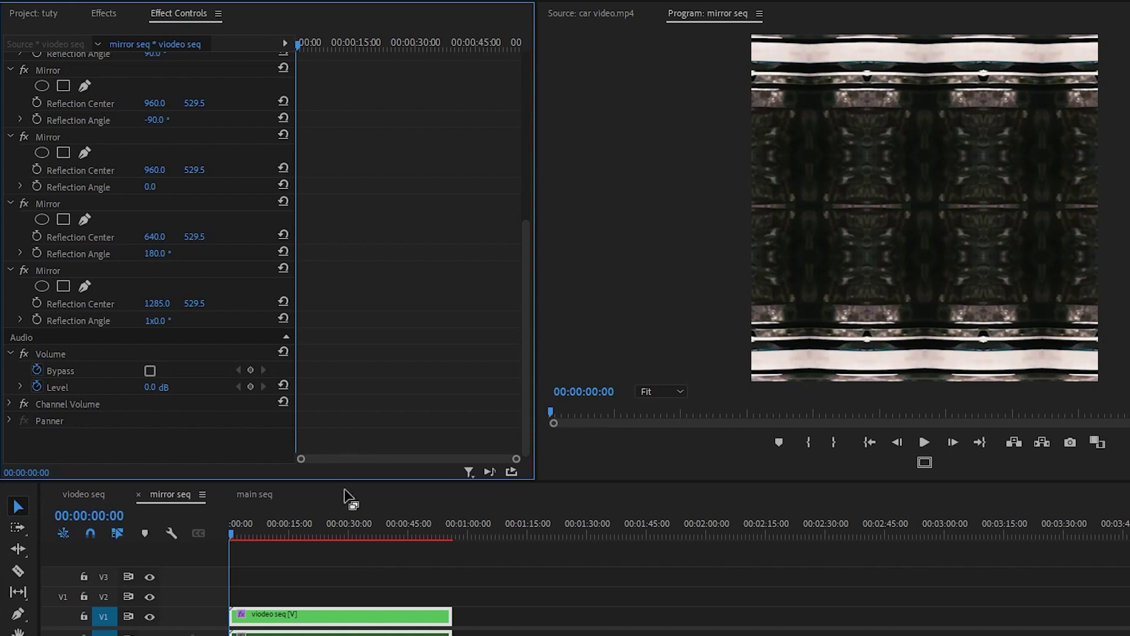
{"action": "left_click", "coordinate": [322, 582]}
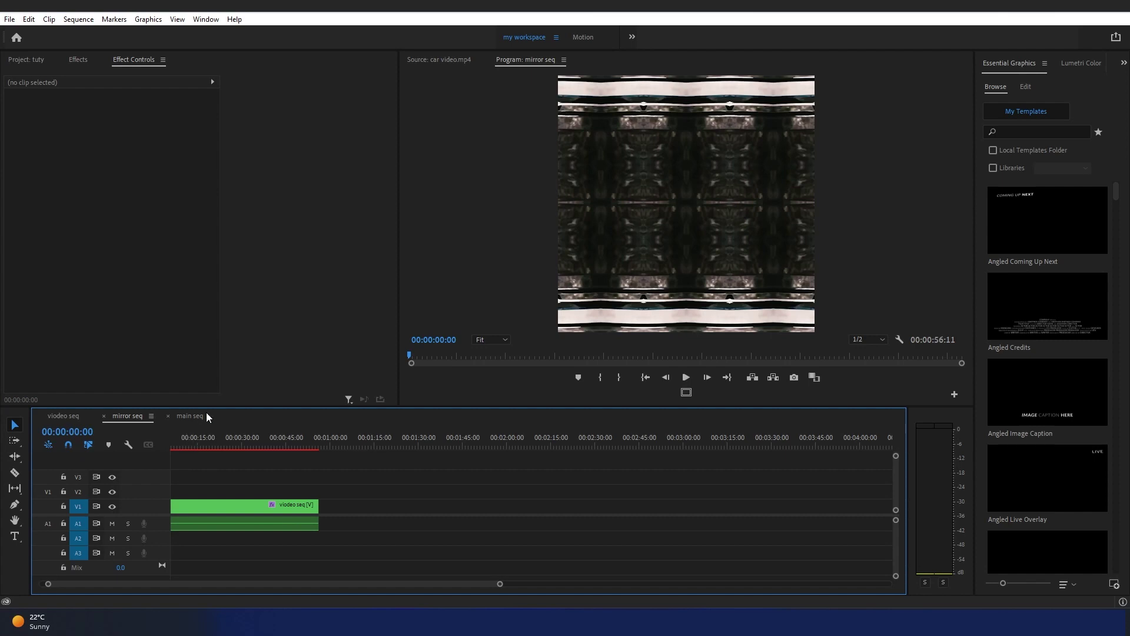
- Nest mirror seq at the start of track V1 in the main seq sequence, keeping the existing sequence settings
{"action": "left_click", "coordinate": [189, 416]}
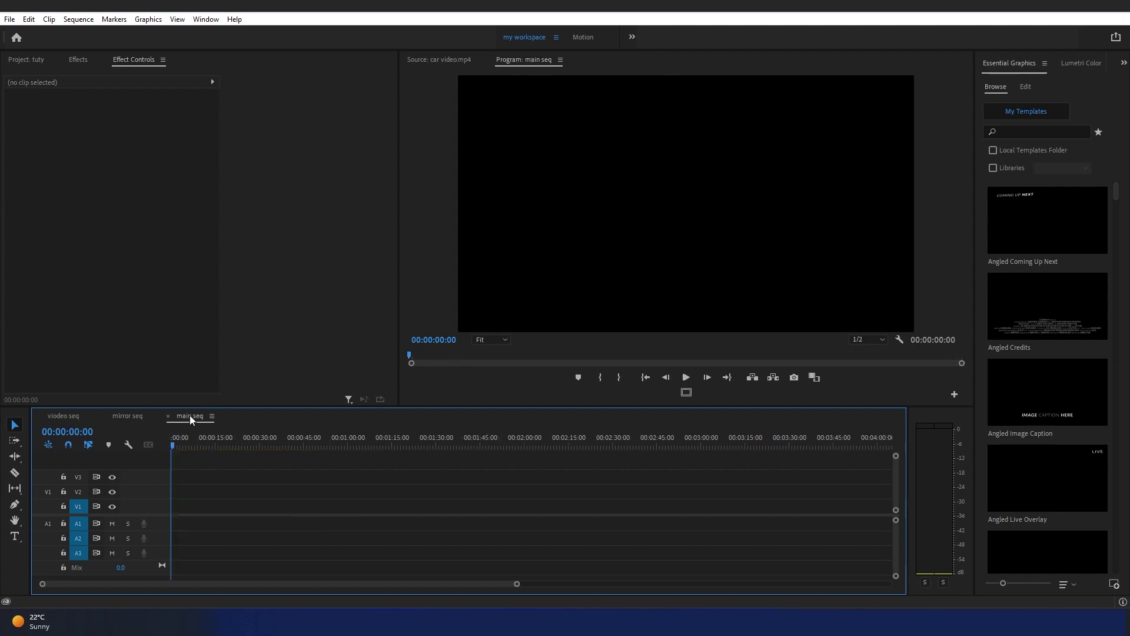
{"action": "left_click", "coordinate": [30, 61]}
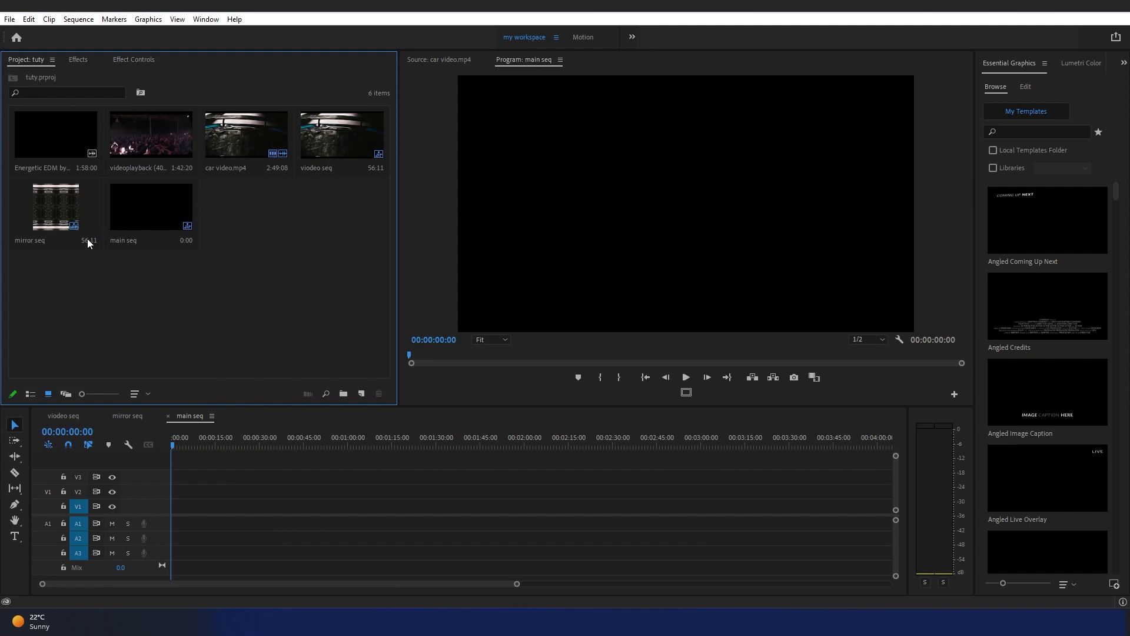
{"action": "left_click", "coordinate": [51, 206]}
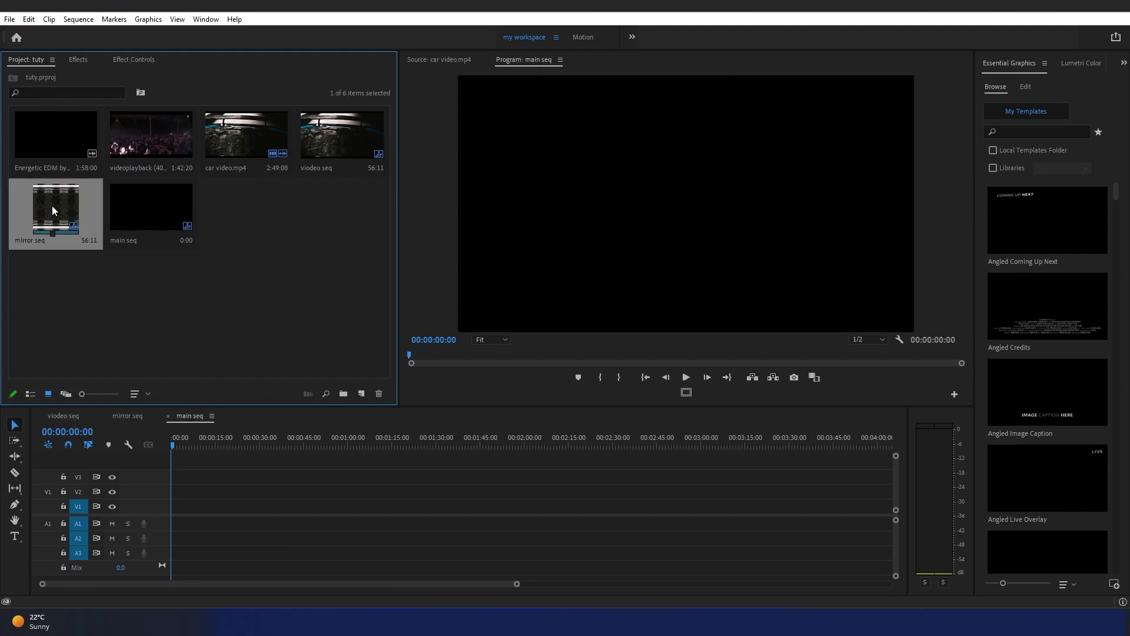
{"action": "left_click_drag", "start_coordinate": [64, 203], "coordinate": [173, 526]}
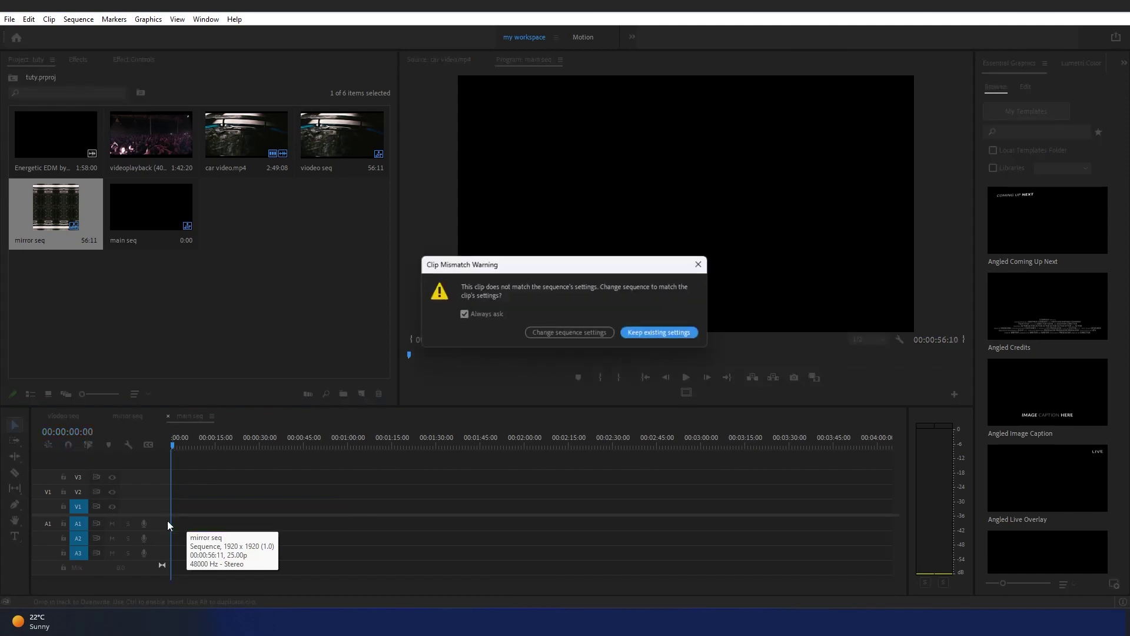
{"action": "left_click", "coordinate": [659, 333]}
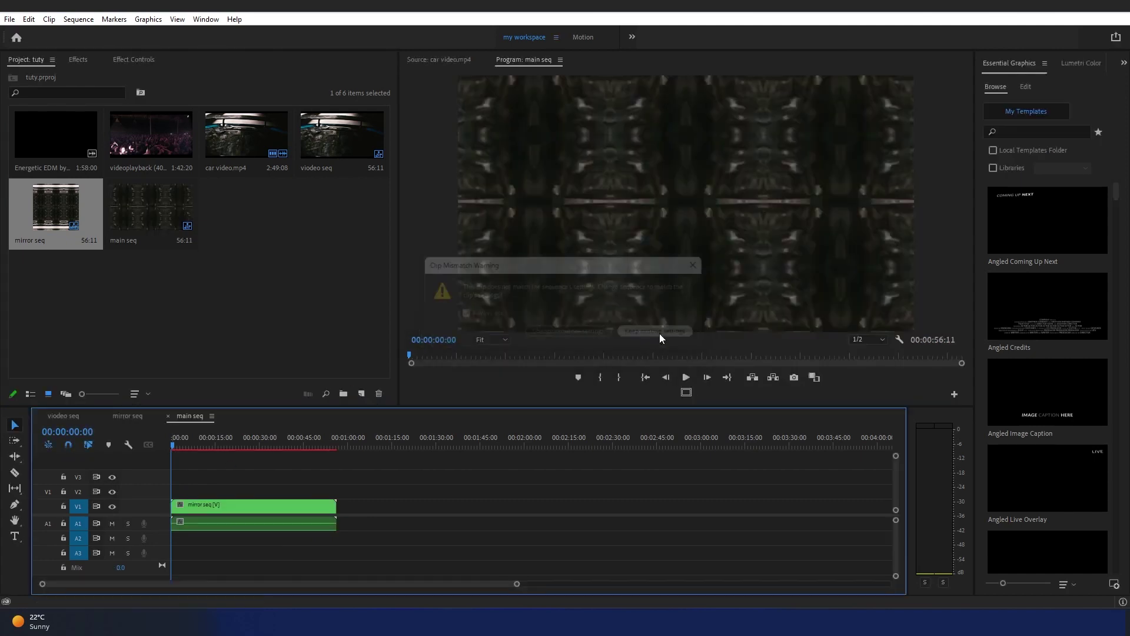
- Apply the Mirror effect to the mirror seq clip in main seq and open its effect settings
{"action": "left_click", "coordinate": [78, 59]}
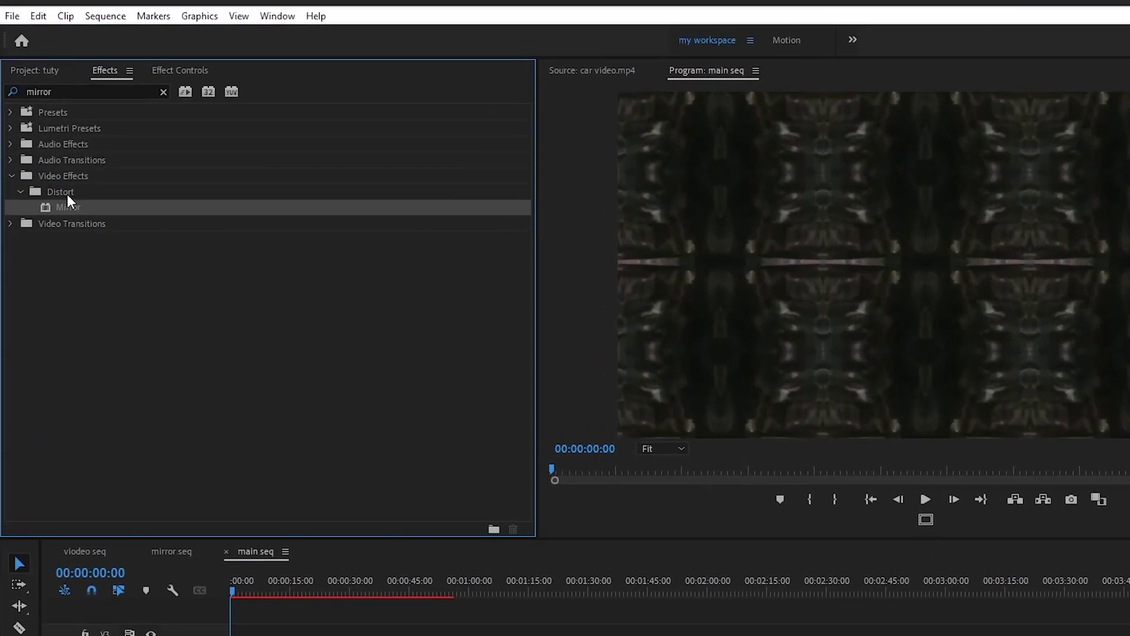
{"action": "left_click_drag", "start_coordinate": [67, 203], "coordinate": [291, 576]}
{"action": "left_click", "coordinate": [187, 45]}
{"action": "scroll", "coordinate": [358, 256], "scroll_direction": "down", "scroll_amount": 1}
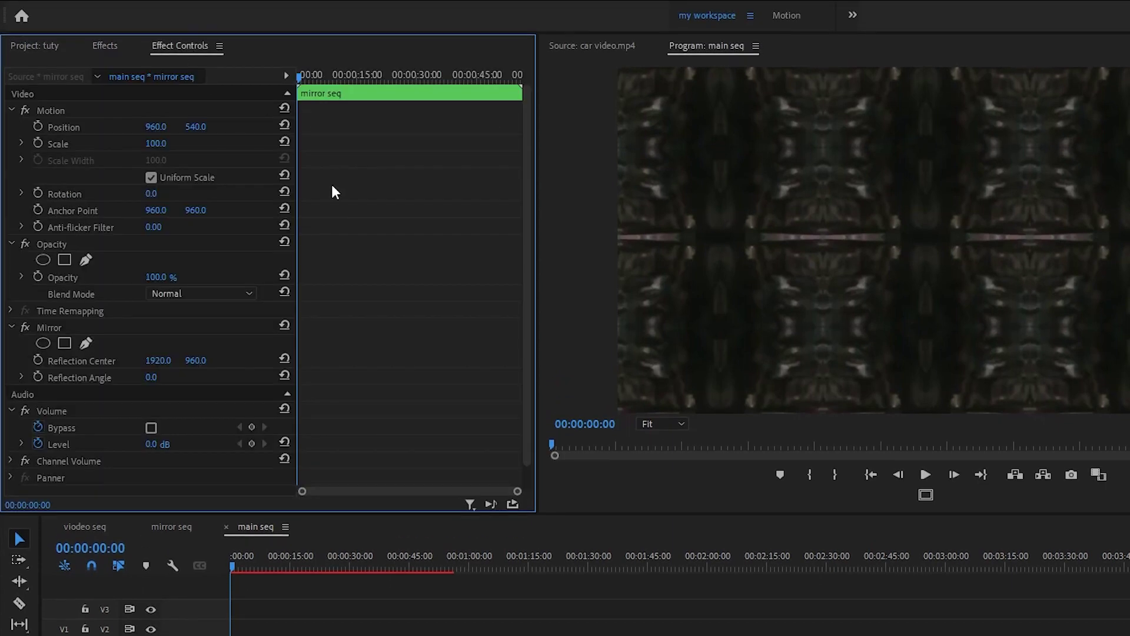
- Set this Mirror effect's reflection center to 960 horizontally and about 965 vertically, with a reflection angle of 15°
{"action": "left_click", "coordinate": [84, 302]}
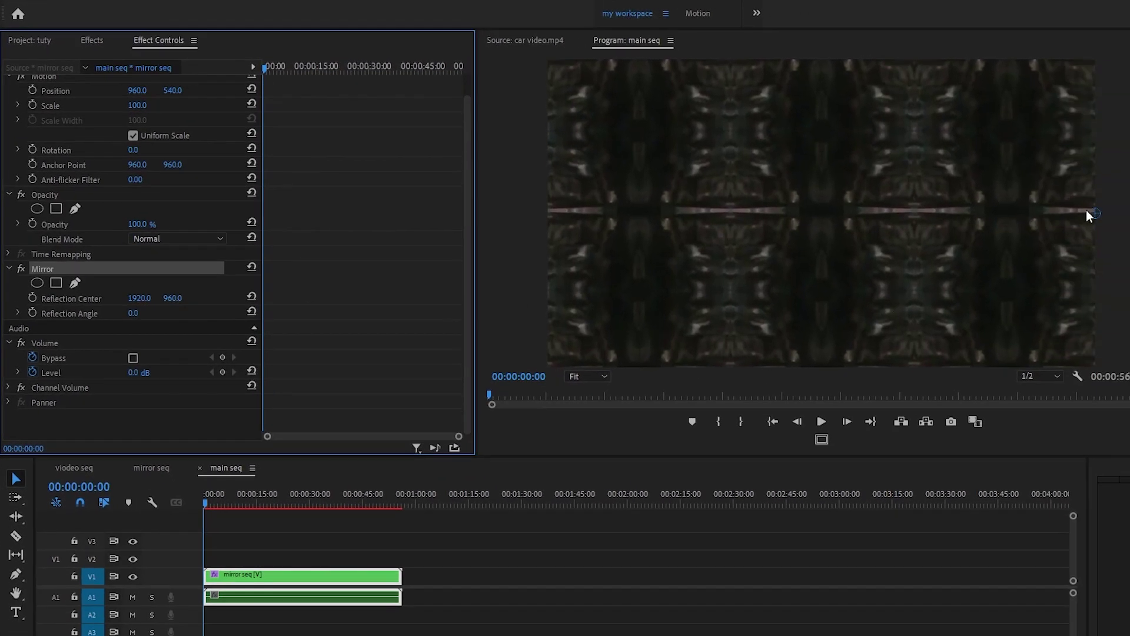
{"action": "left_click_drag", "start_coordinate": [1090, 215], "coordinate": [823, 220]}
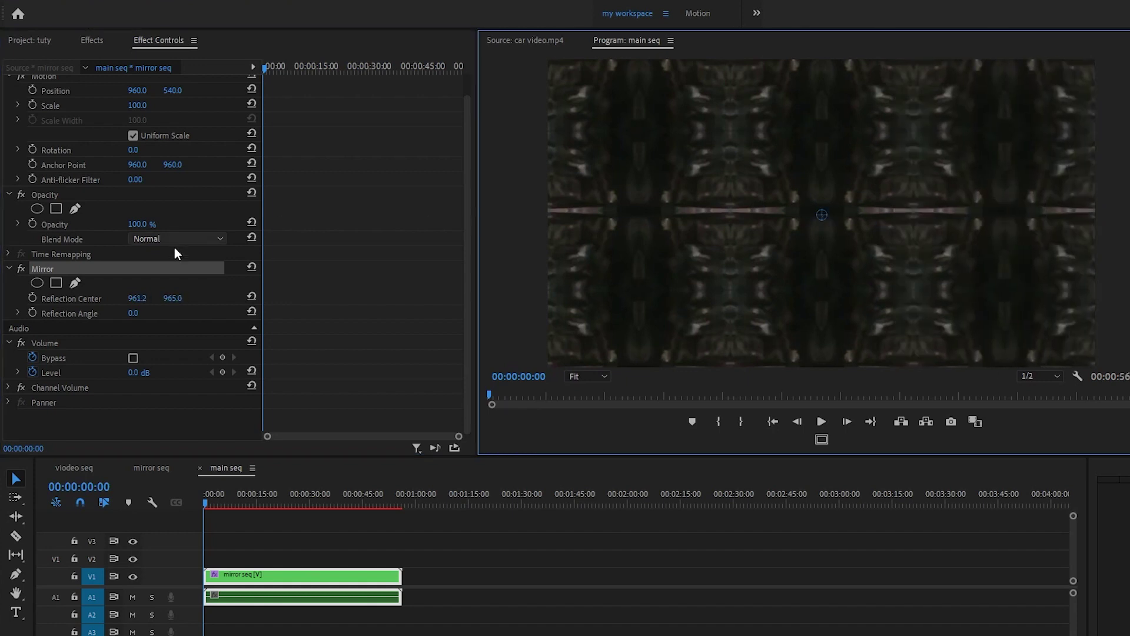
{"action": "left_click", "coordinate": [137, 299]}
{"action": "type", "text": "960"}
{"action": "key", "text": "Return"}
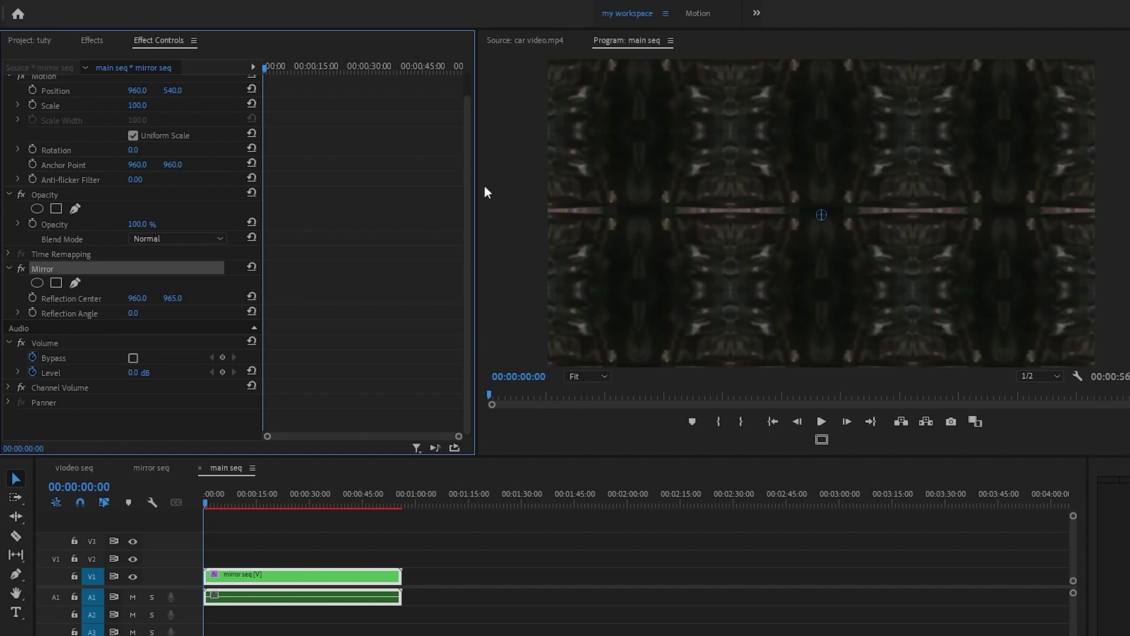
{"action": "left_click", "coordinate": [140, 311]}
{"action": "type", "text": "15"}
{"action": "key", "text": "Return"}
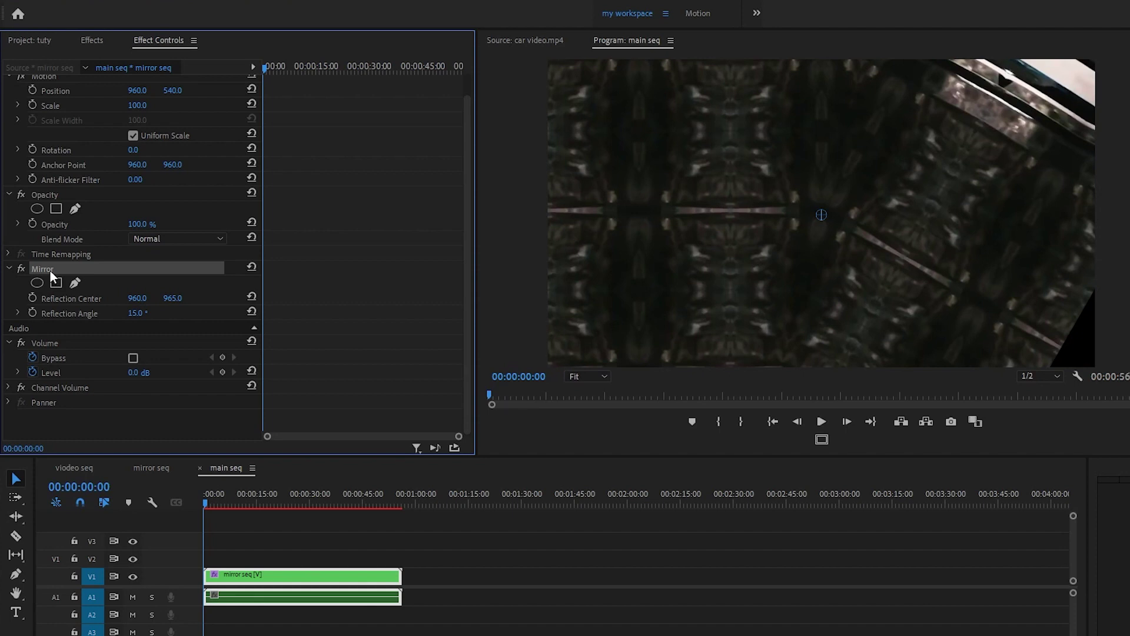
- Duplicate the Mirror effect on the mirror seq clip and set the copy's reflection angle to 30°
{"action": "key", "text": "ctrl+v"}
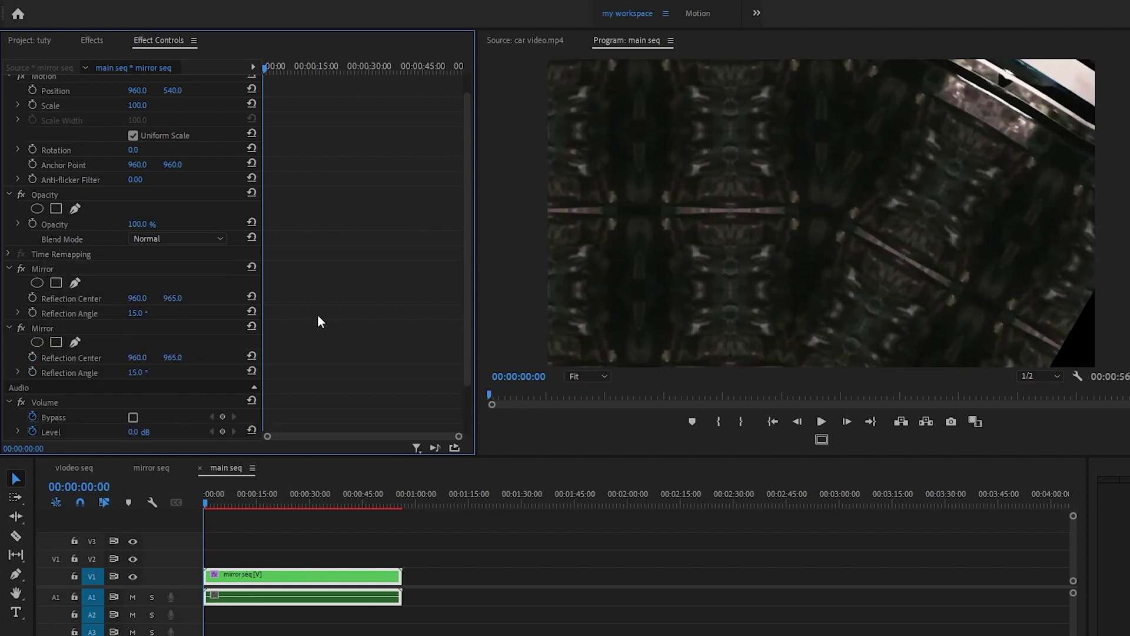
{"action": "scroll", "coordinate": [294, 324], "scroll_direction": "down", "scroll_amount": 2}
{"action": "left_click", "coordinate": [142, 316]}
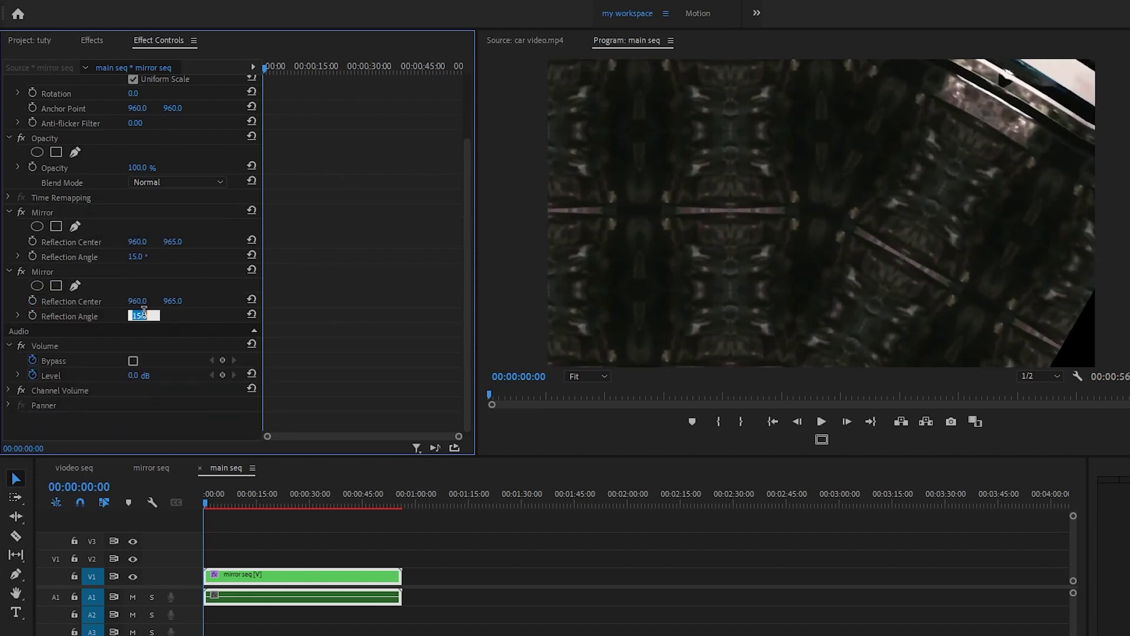
{"action": "type", "text": "30"}
{"action": "key", "text": "Return"}
- Duplicate the 30° Mirror effect on the mirror seq clip and set the copy's reflection angle to 60°
{"action": "left_click", "coordinate": [54, 273]}
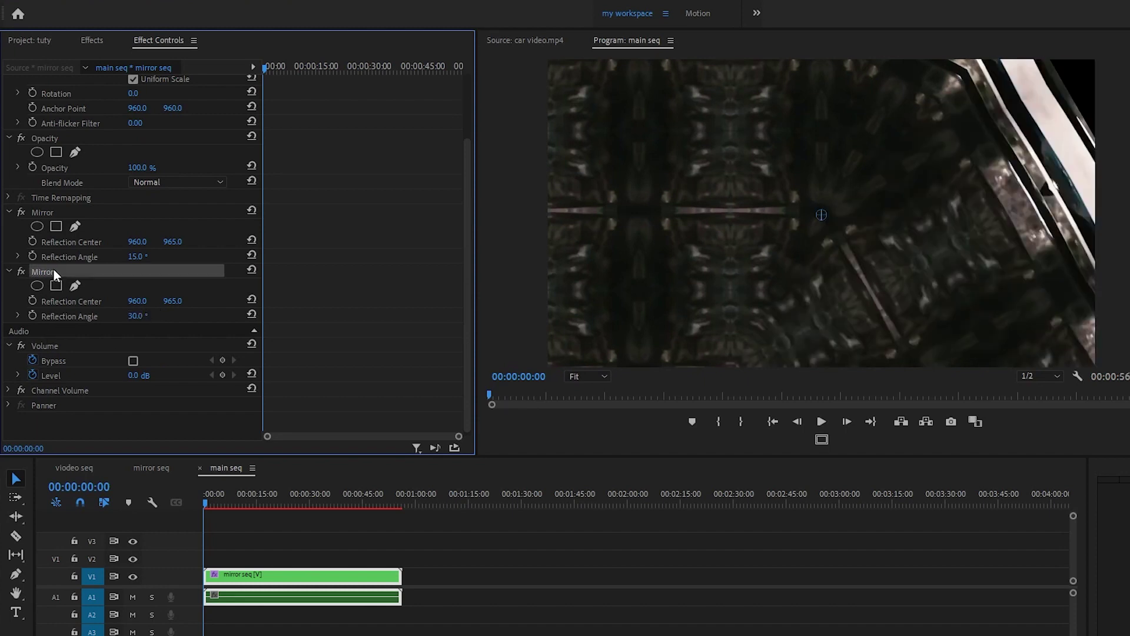
{"action": "key", "text": "ctrl+v"}
{"action": "scroll", "coordinate": [177, 307], "scroll_direction": "down", "scroll_amount": 2}
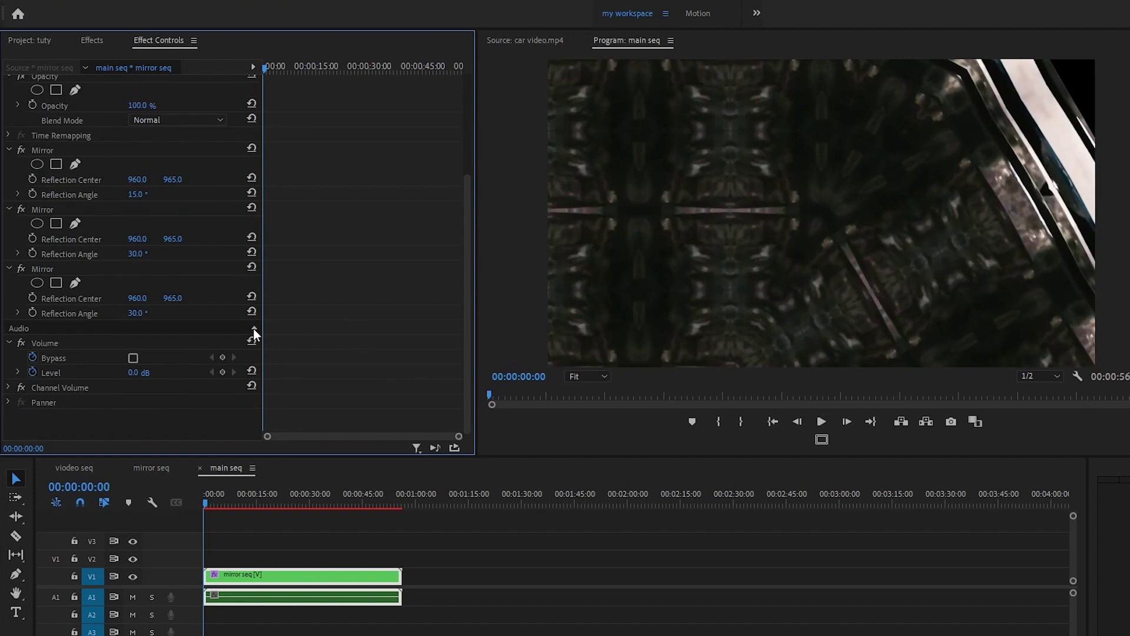
{"action": "left_click", "coordinate": [139, 313]}
{"action": "type", "text": "60"}
{"action": "key", "text": "Return"}
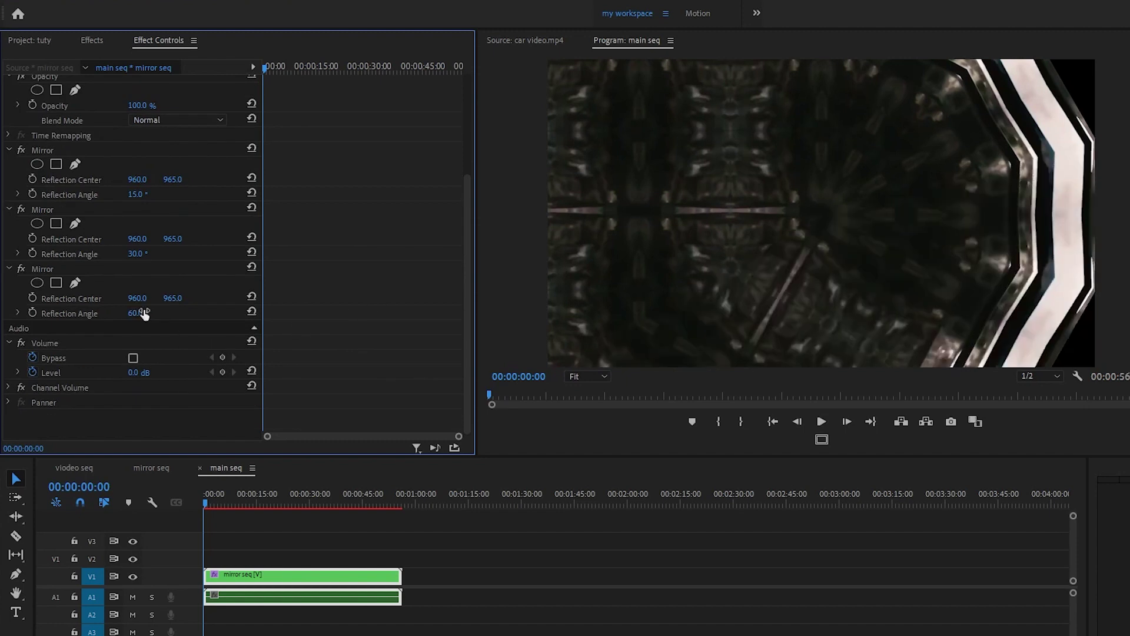
- Duplicate the 60° Mirror effect and set the new copy's reflection angle to 120°
{"action": "left_click", "coordinate": [85, 270]}
{"action": "key", "text": "ctrl+c"}
{"action": "key", "text": "ctrl+v"}
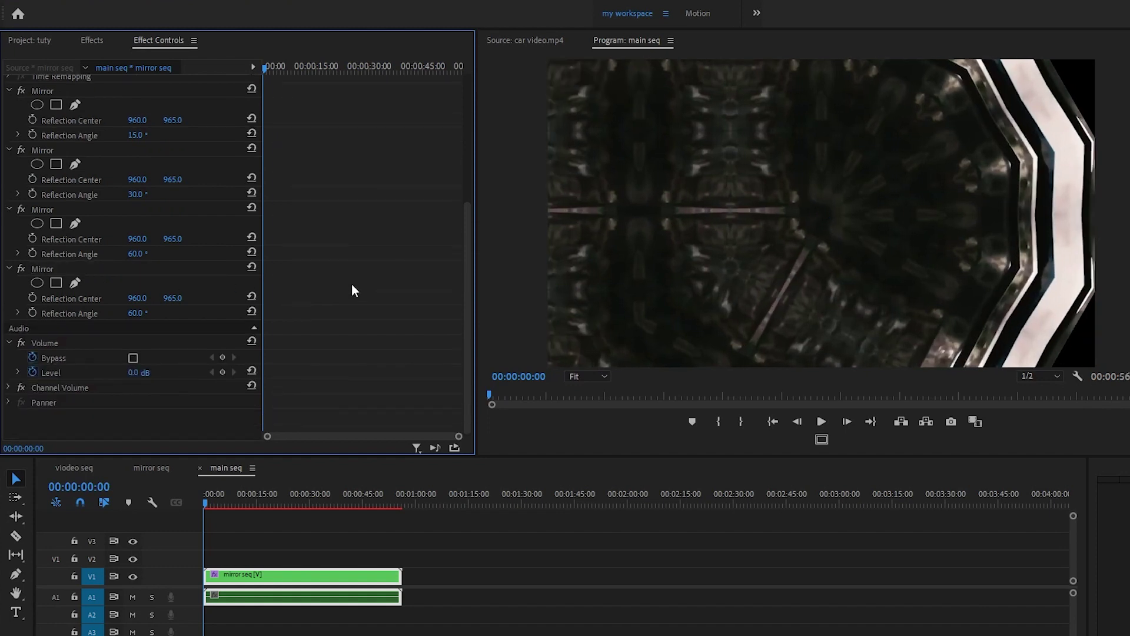
{"action": "left_click", "coordinate": [138, 312]}
{"action": "type", "text": "120"}
{"action": "key", "text": "Return"}
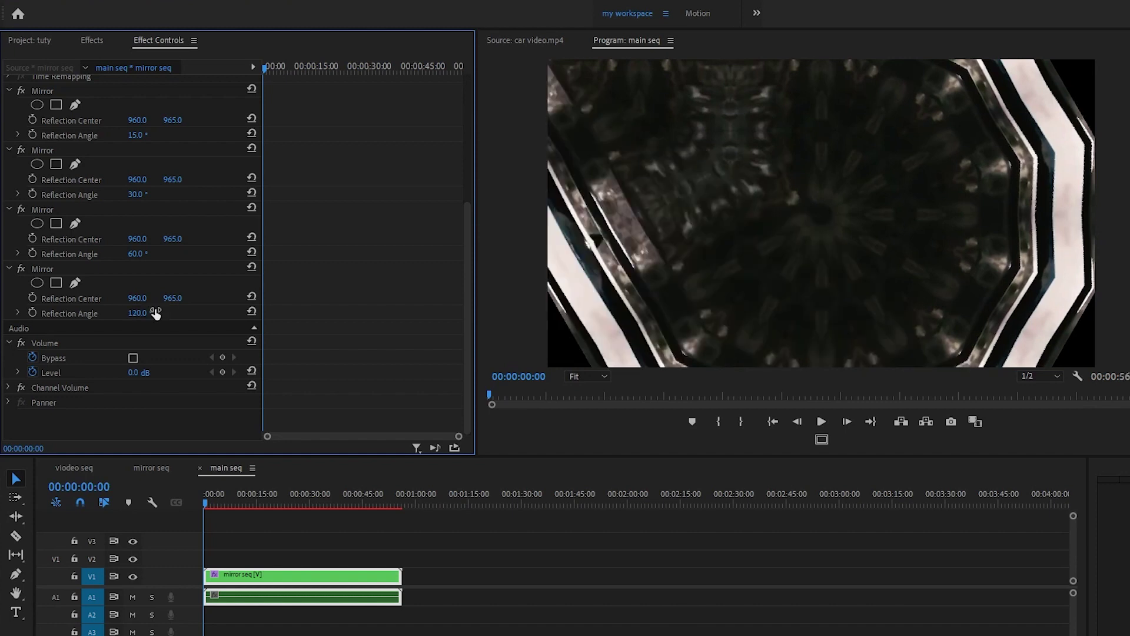
- Duplicate the 120° Mirror effect and set the new copy's reflection angle to 180°
{"action": "left_click", "coordinate": [65, 270]}
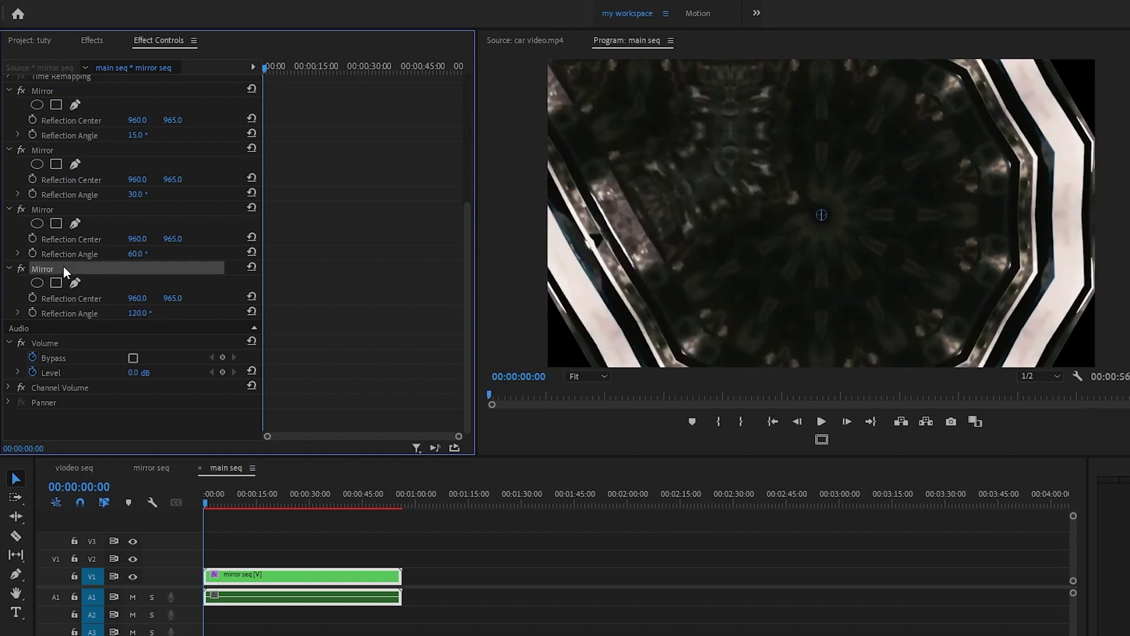
{"action": "key", "text": "ctrl+c"}
{"action": "key", "text": "ctrl+v"}
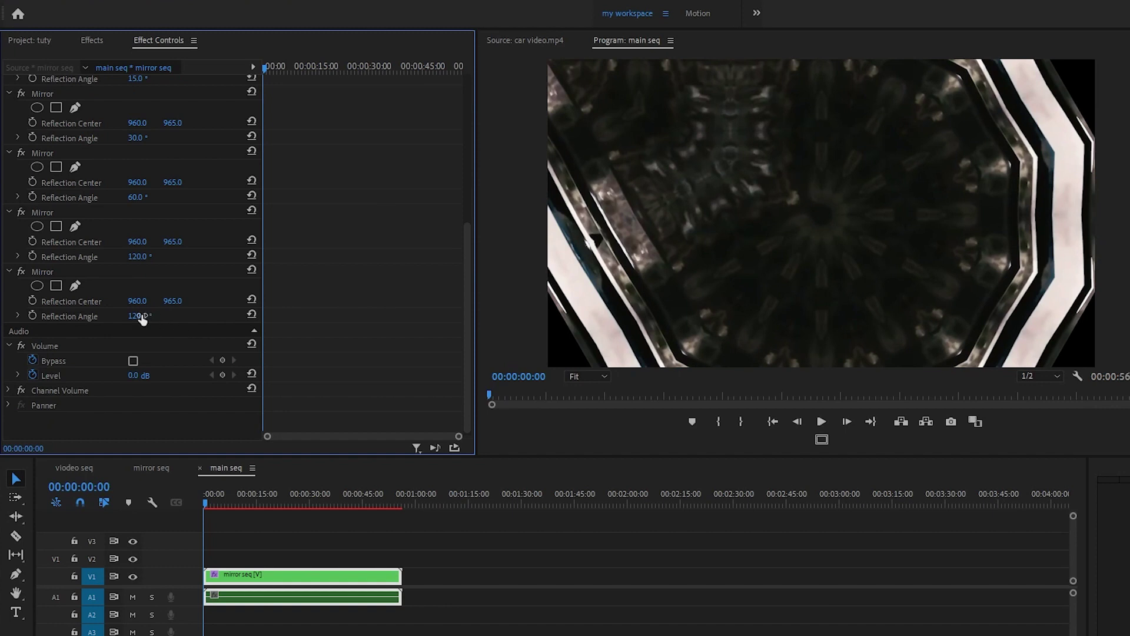
{"action": "left_click", "coordinate": [142, 317]}
{"action": "type", "text": "180"}
{"action": "key", "text": "Return"}
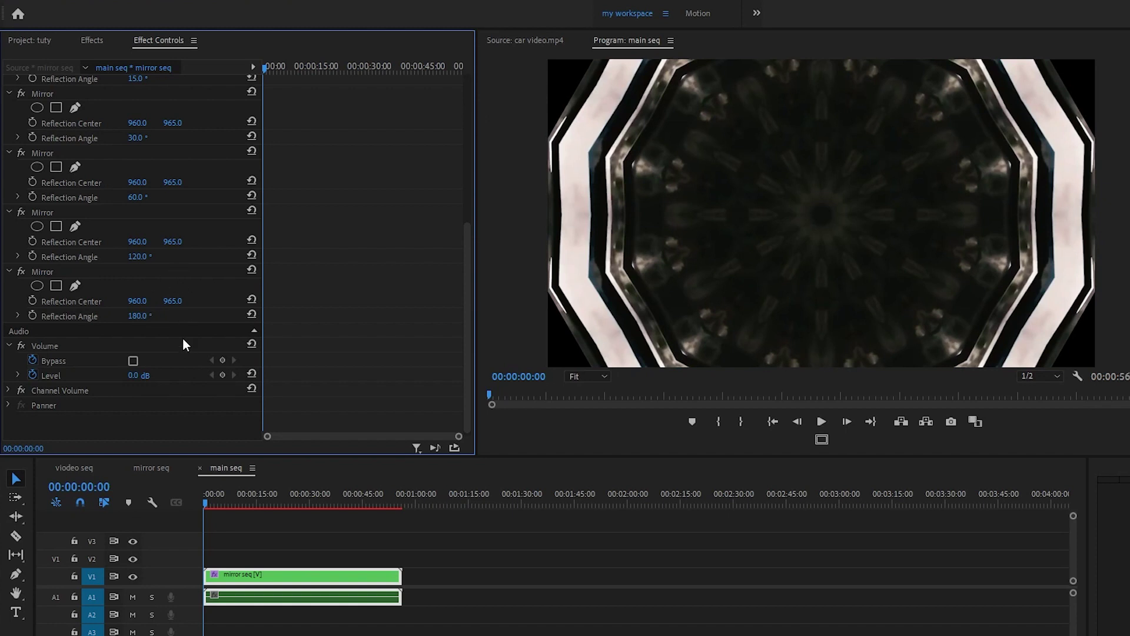
- Save the project with the stacked Mirror effects in place
{"action": "scroll", "coordinate": [100, 312], "scroll_direction": "up", "scroll_amount": 1}
{"action": "scroll", "coordinate": [114, 286], "scroll_direction": "down", "scroll_amount": 1}
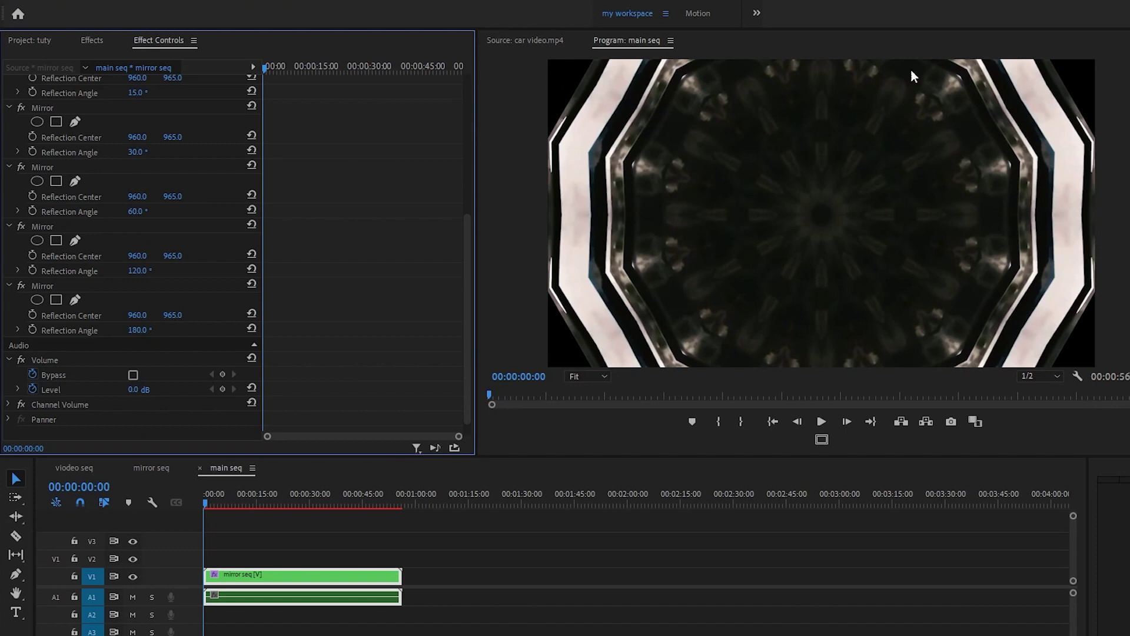
{"action": "key", "text": "ctrl+s"}
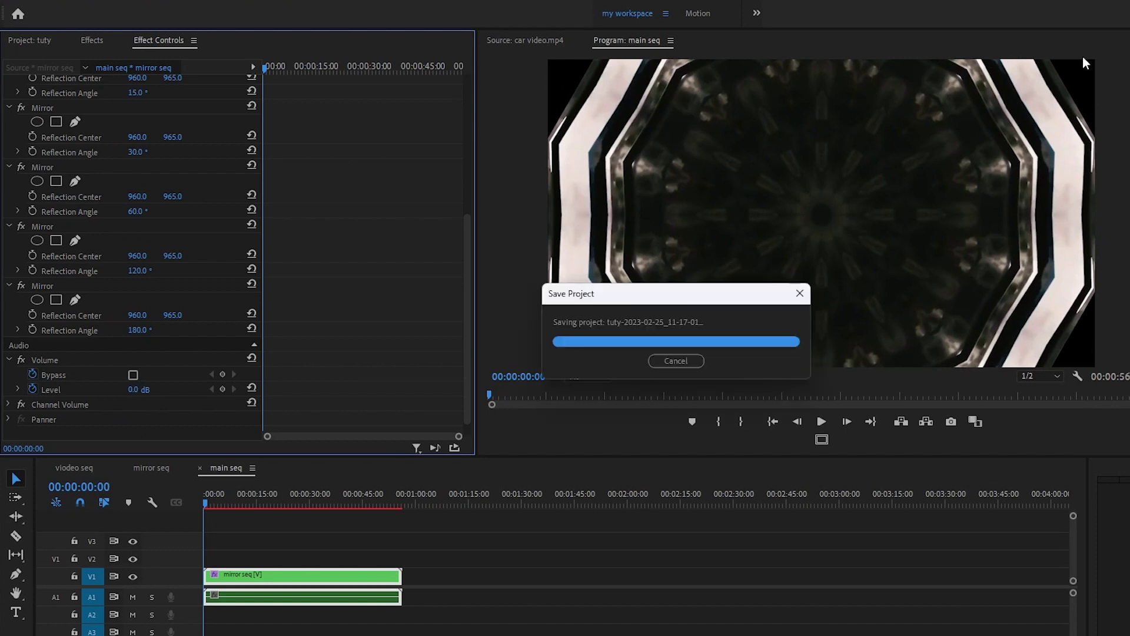
- Scale the mirror seq clip up in main seq, trying 114 and settling on 115
{"action": "scroll", "coordinate": [431, 261], "scroll_direction": "up", "scroll_amount": 5}
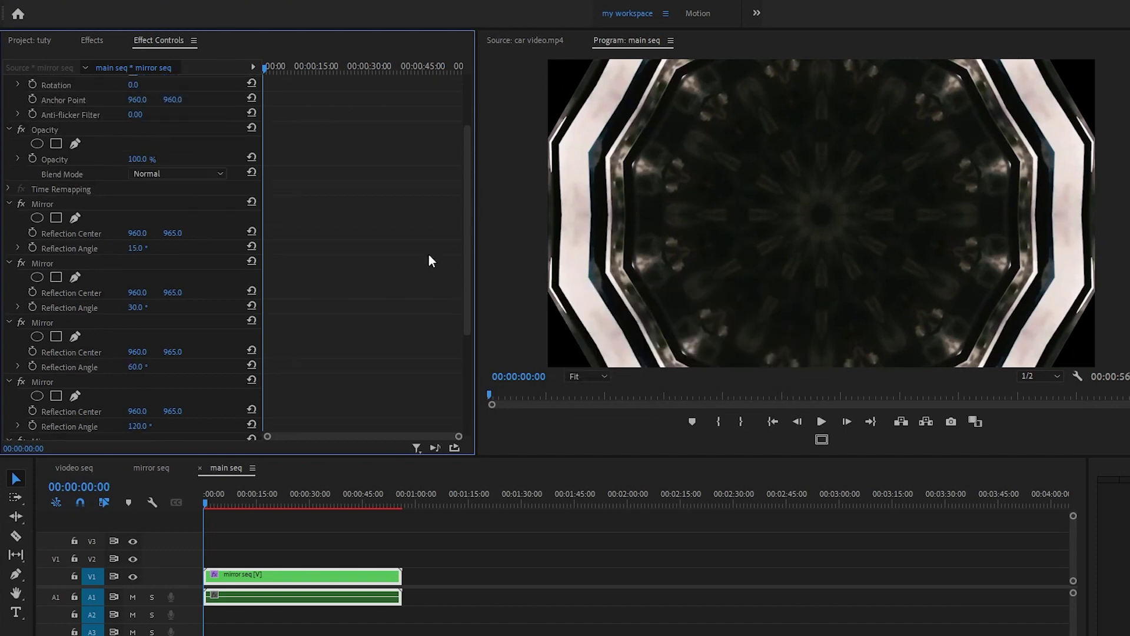
{"action": "scroll", "coordinate": [191, 126], "scroll_direction": "up", "scroll_amount": 3}
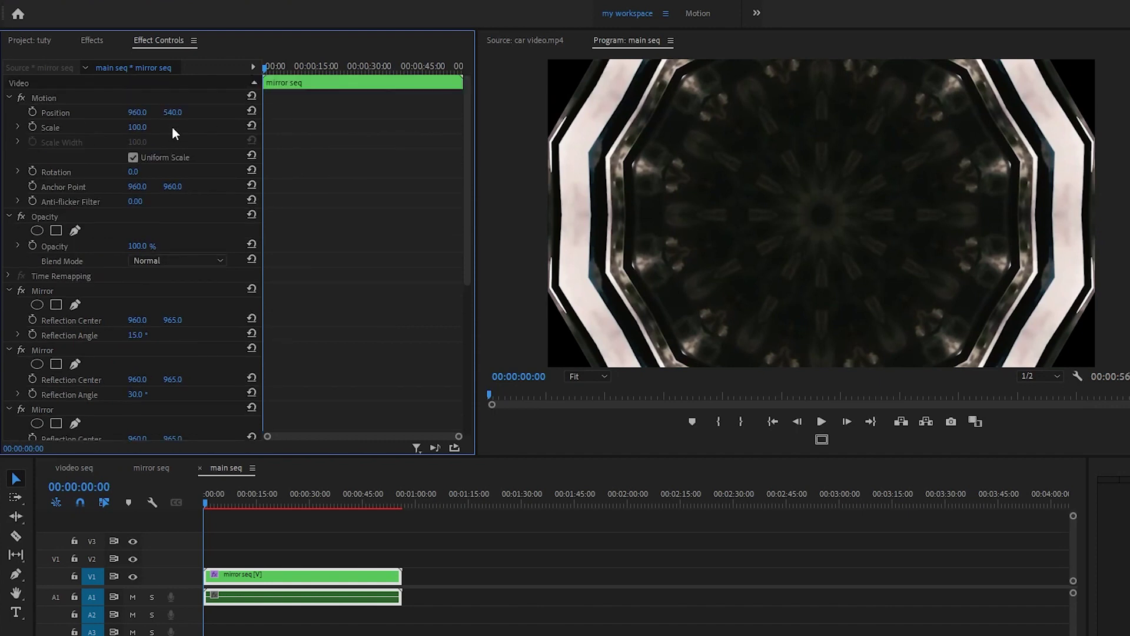
{"action": "left_click", "coordinate": [145, 128]}
{"action": "type", "text": "114"}
{"action": "key", "text": "Return"}
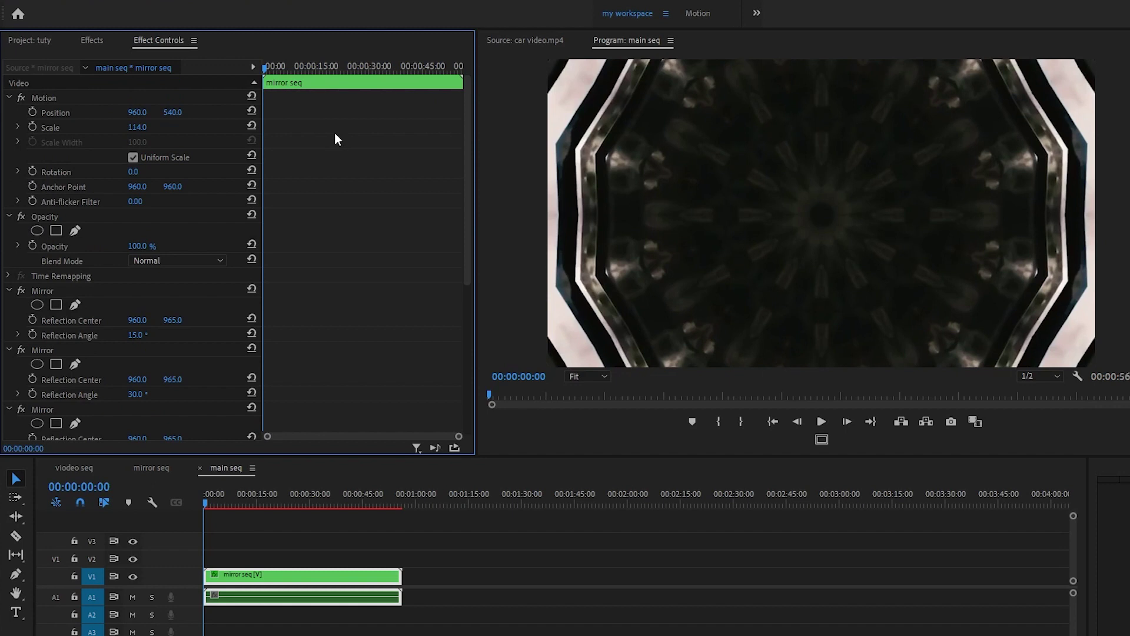
{"action": "left_click", "coordinate": [147, 122]}
{"action": "type", "text": "115"}
{"action": "key", "text": "Return"}
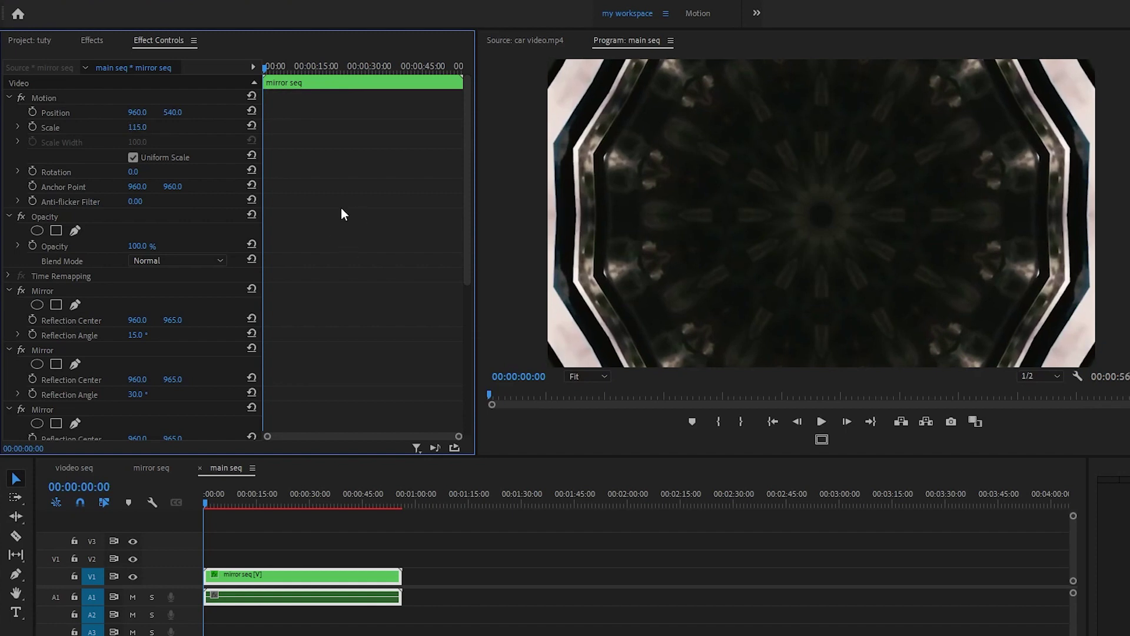
- Play main seq briefly from the start to check the scaled kaleidoscope effect
{"action": "left_click", "coordinate": [232, 521]}
{"action": "key", "text": "space"}
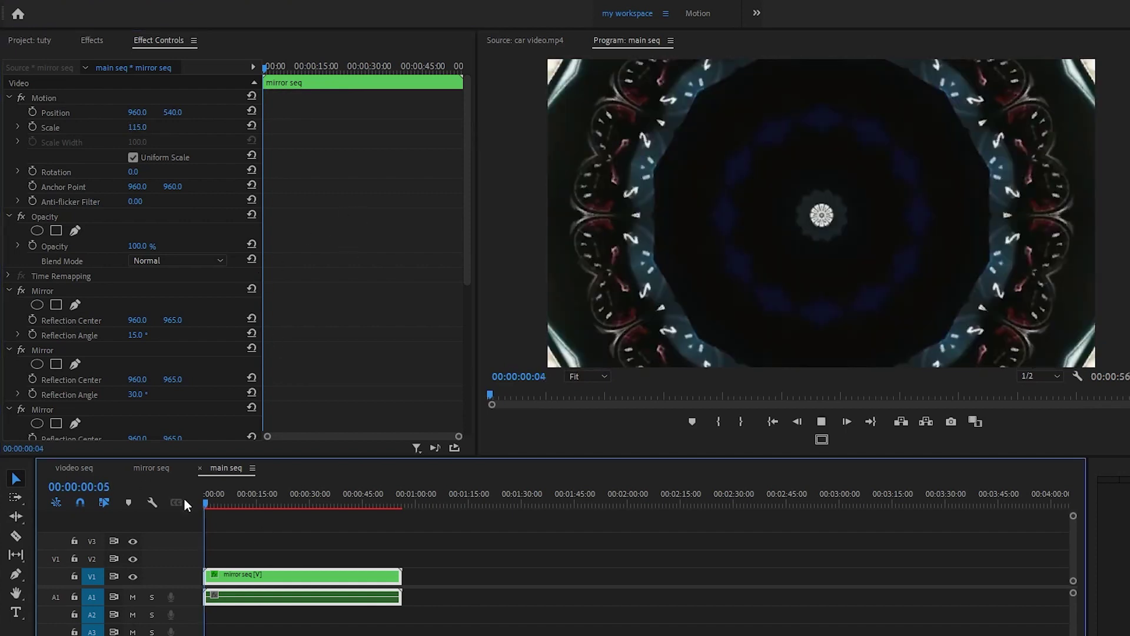
{"action": "key", "text": "space"}
- Place the Energetic EDM music at the start of track A1 in main seq and delete its excess beyond the video
{"action": "left_click", "coordinate": [32, 41]}
{"action": "left_click_drag", "start_coordinate": [88, 153], "coordinate": [206, 606]}
{"action": "left_click", "coordinate": [473, 581], "text": "alt"}
{"action": "key", "text": "Delete"}
{"action": "key", "text": "="}
{"action": "key", "text": "="}
{"action": "key", "text": "="}
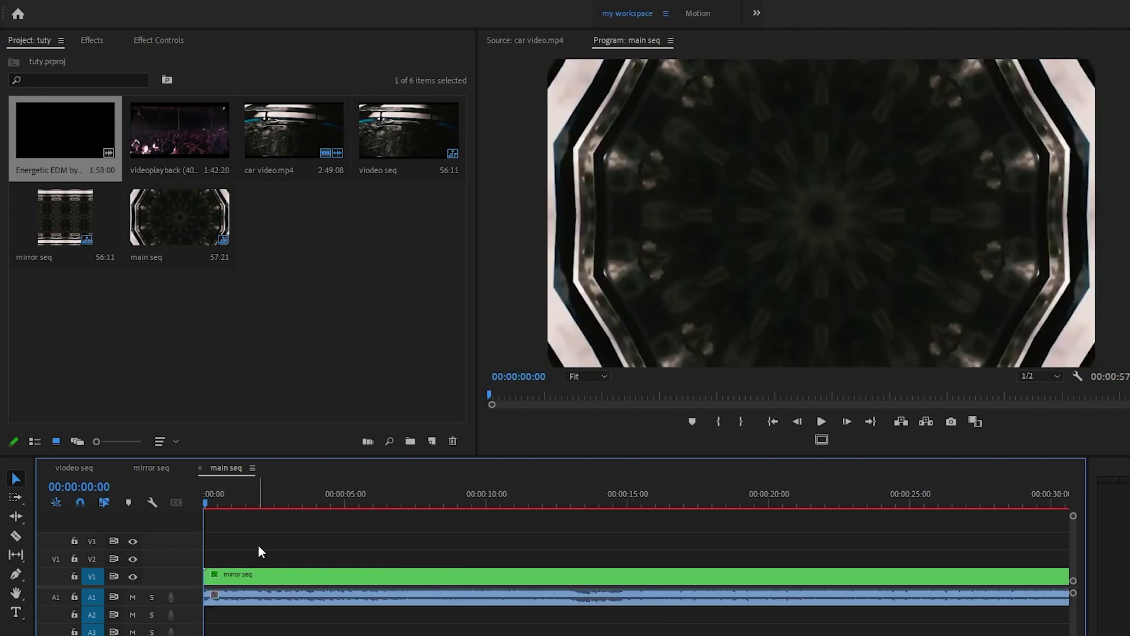
- Preview the opening seconds of main seq with the music and return the playhead to the start
{"action": "key", "text": "space"}
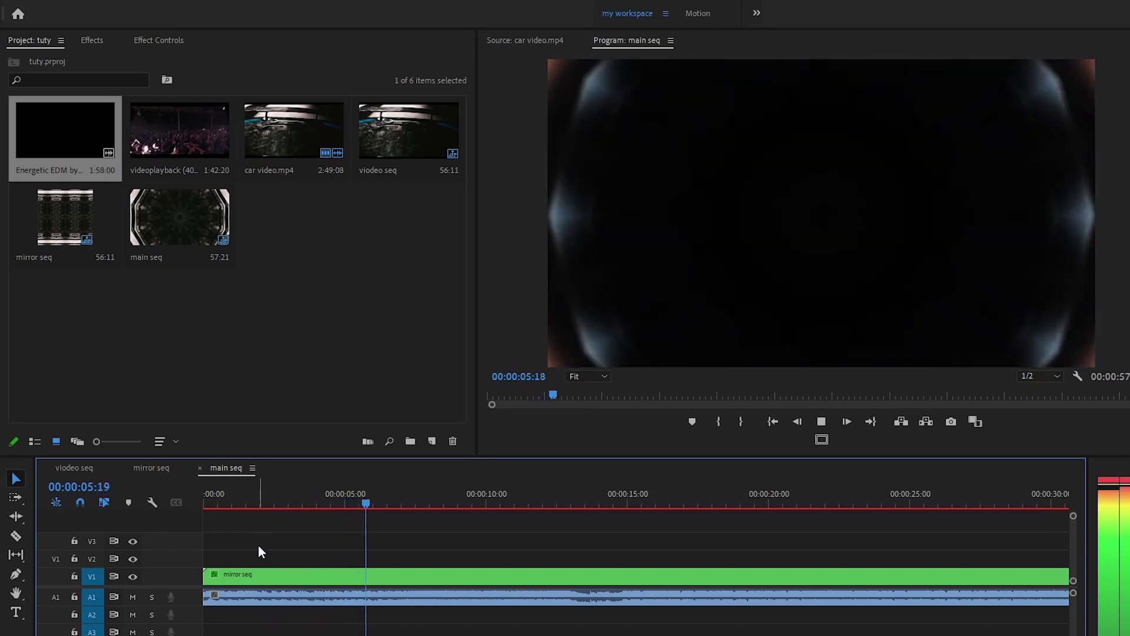
{"action": "key", "text": "space"}
{"action": "key", "text": "Home"}
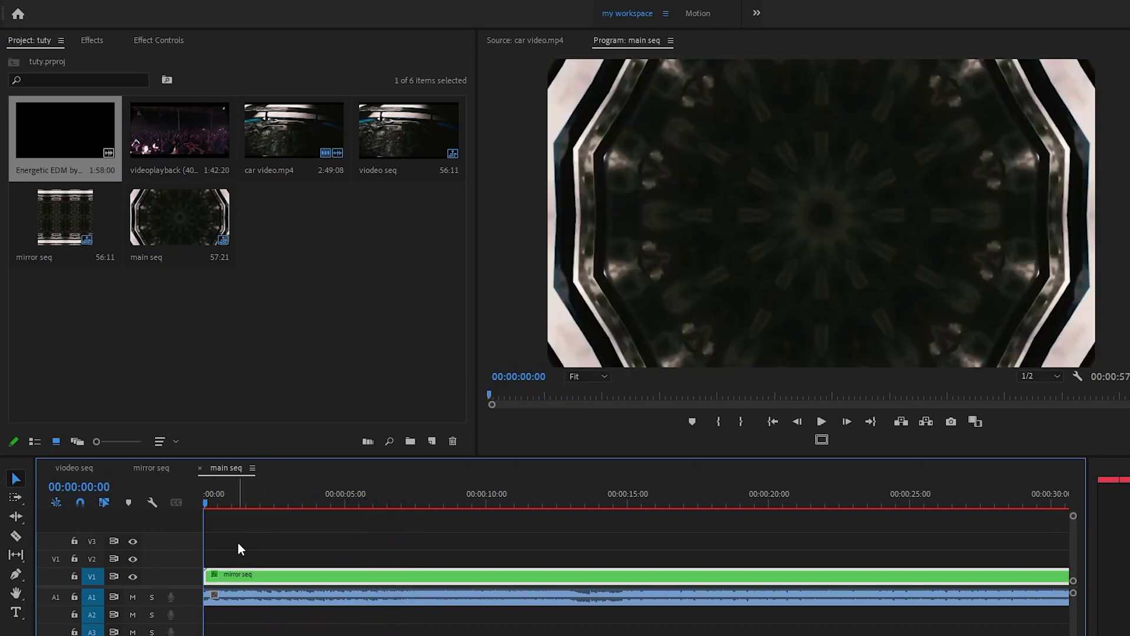
- Add videoplayback (40) at the start of track V2 above the car clip in viodeo seq, and return to main seq
{"action": "left_click", "coordinate": [75, 468]}
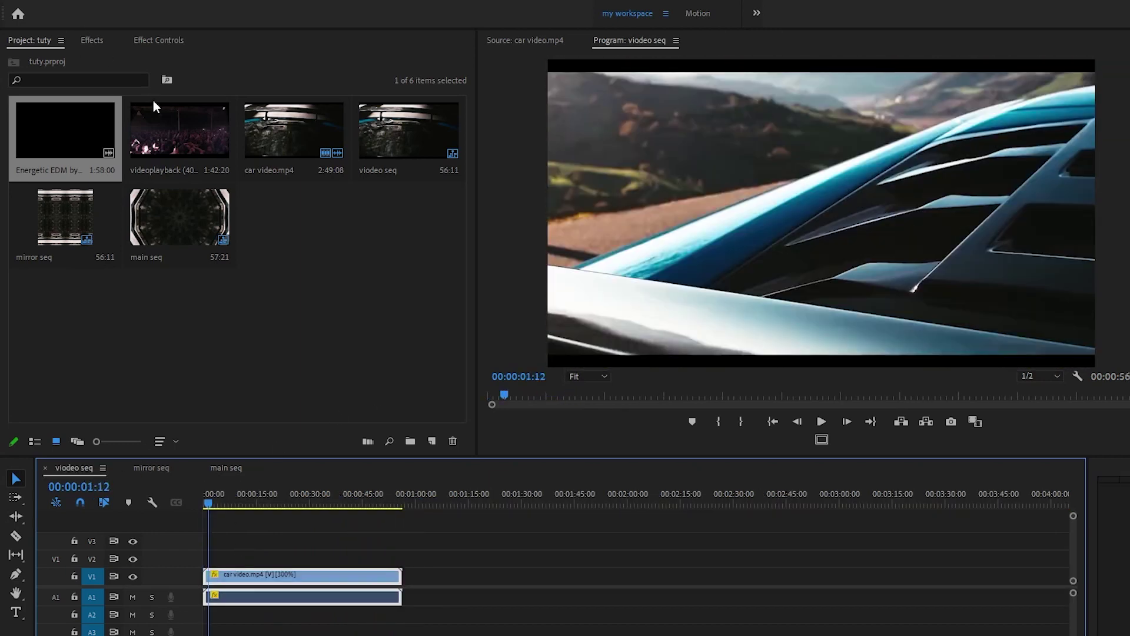
{"action": "left_click_drag", "start_coordinate": [158, 142], "coordinate": [203, 556]}
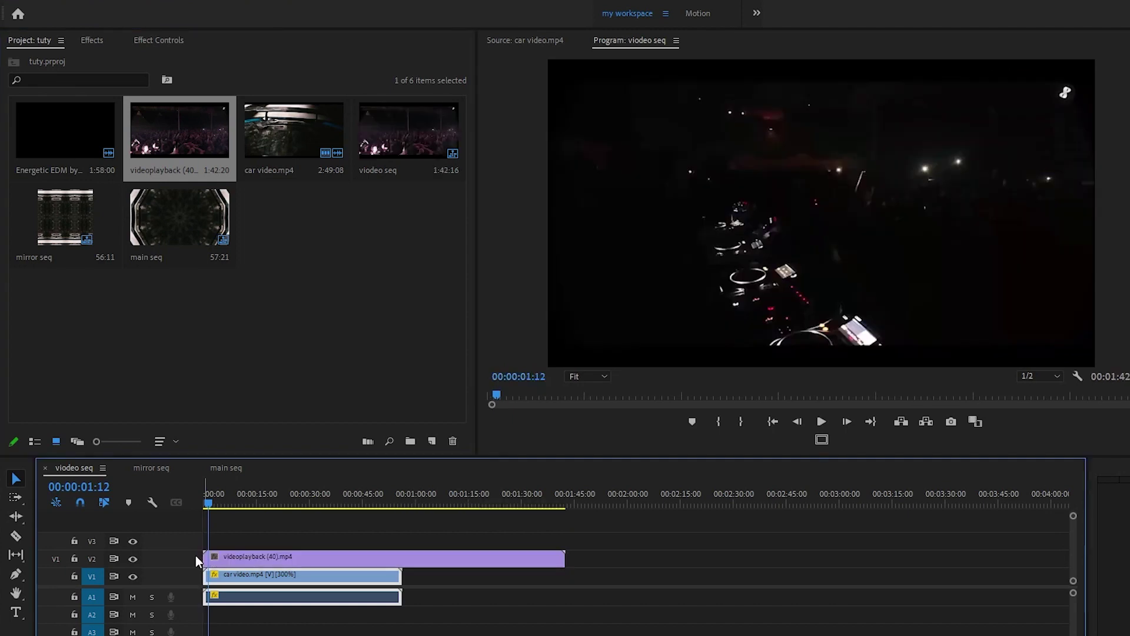
{"action": "left_click", "coordinate": [228, 469]}
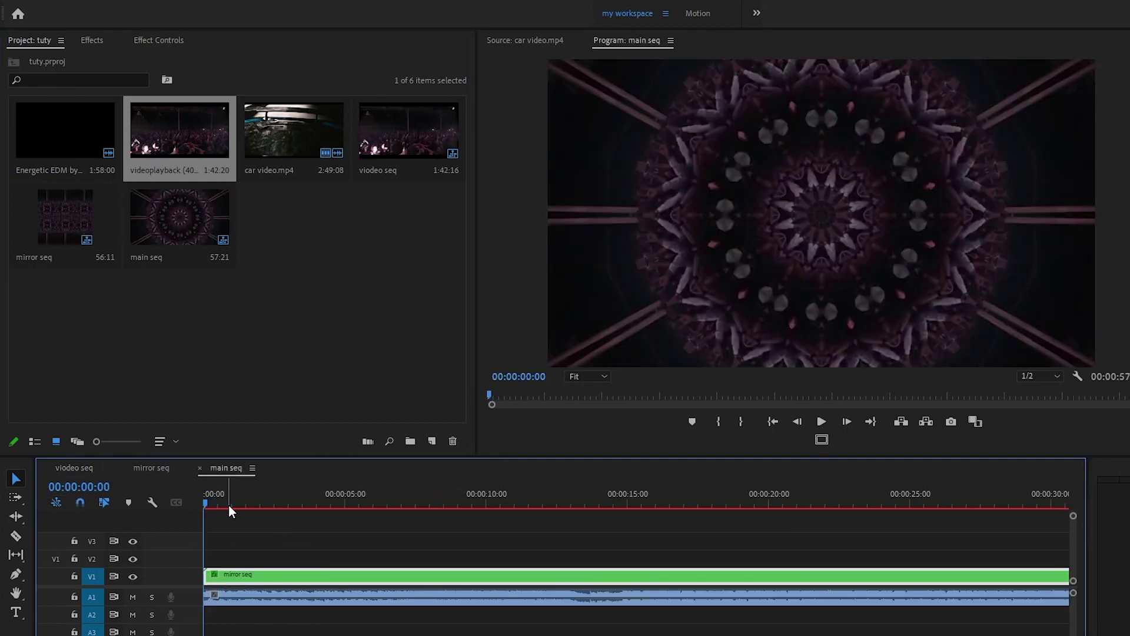
- Play main seq from about 7 seconds in to review the kaleidoscope effect on the concert footage
{"action": "left_click", "coordinate": [406, 506]}
{"action": "key", "text": "space"}
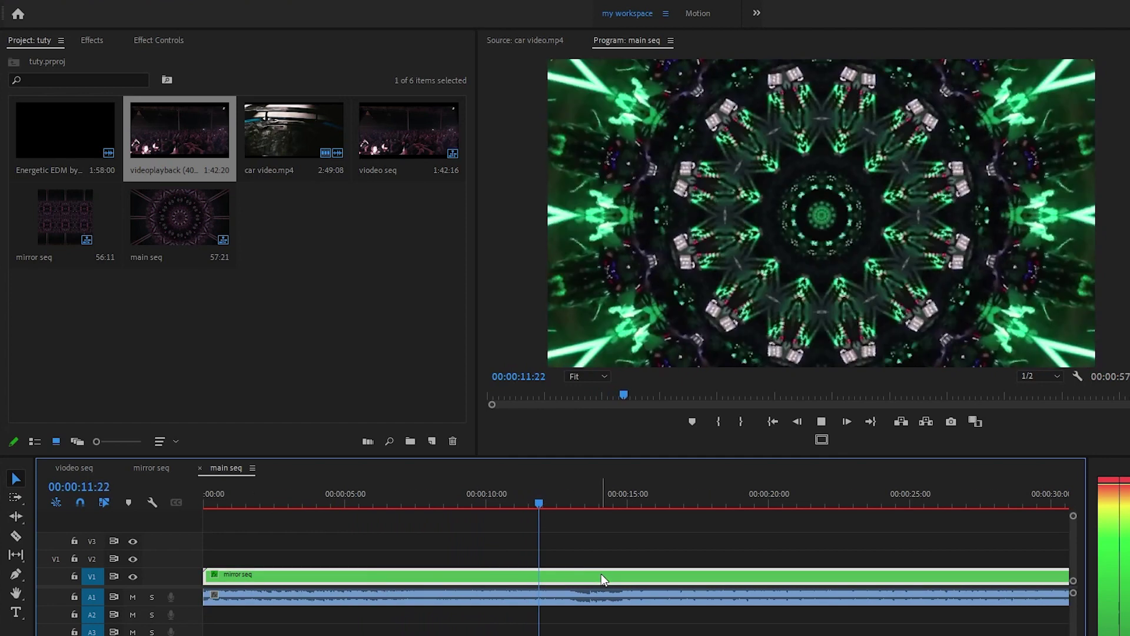
{"action": "key", "text": "minus"}
{"action": "key", "text": "equal"}
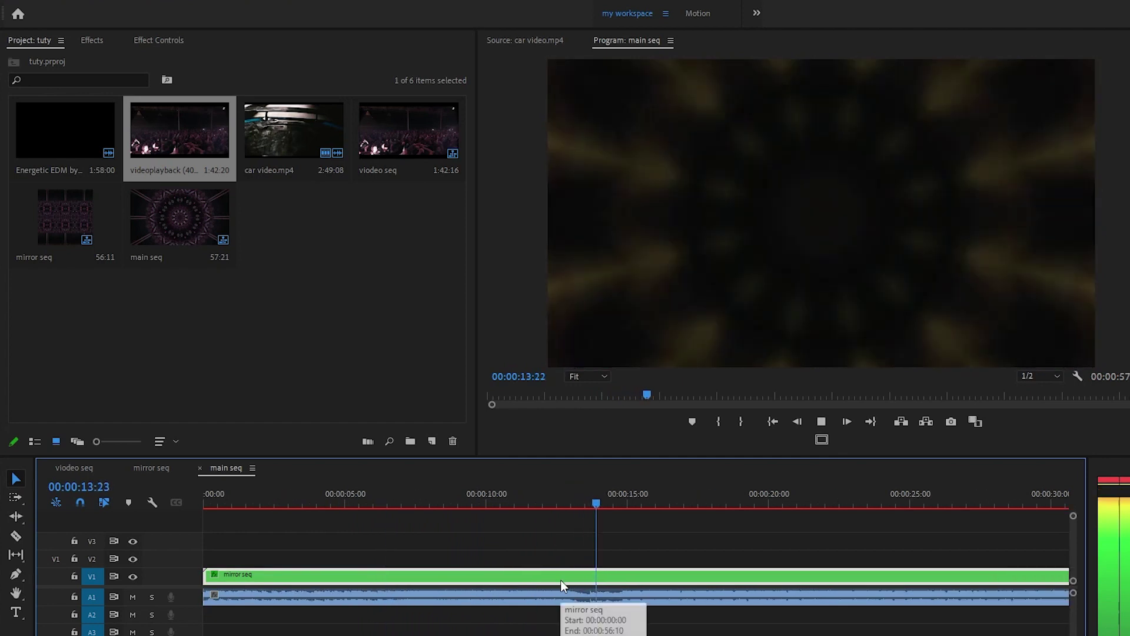
{"action": "key", "text": "minus"}
{"action": "key", "text": "equal"}
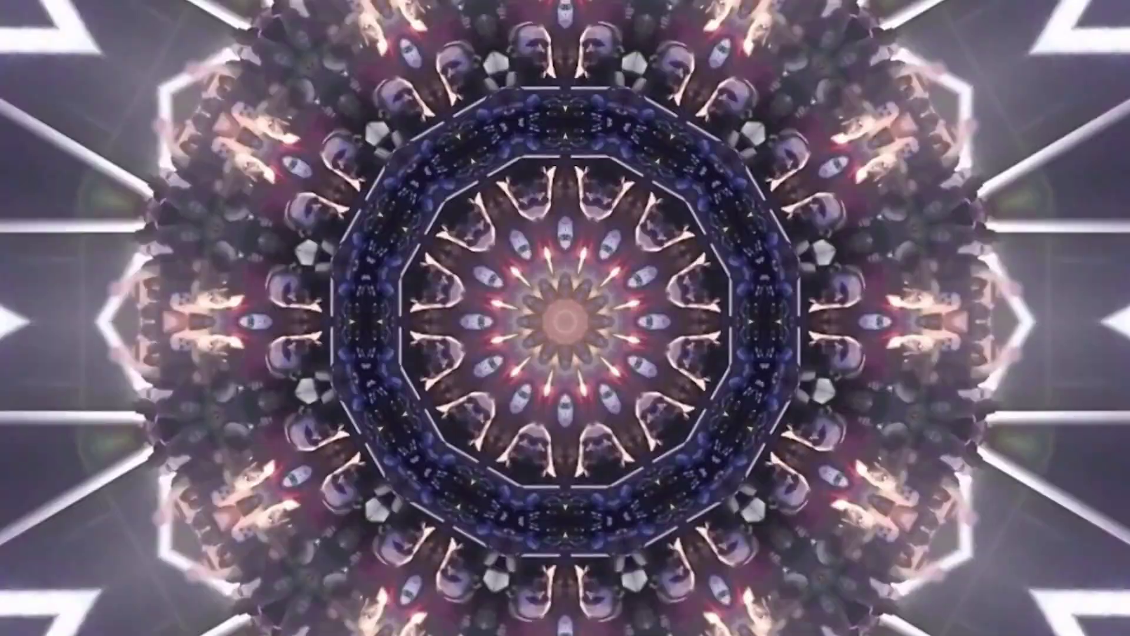